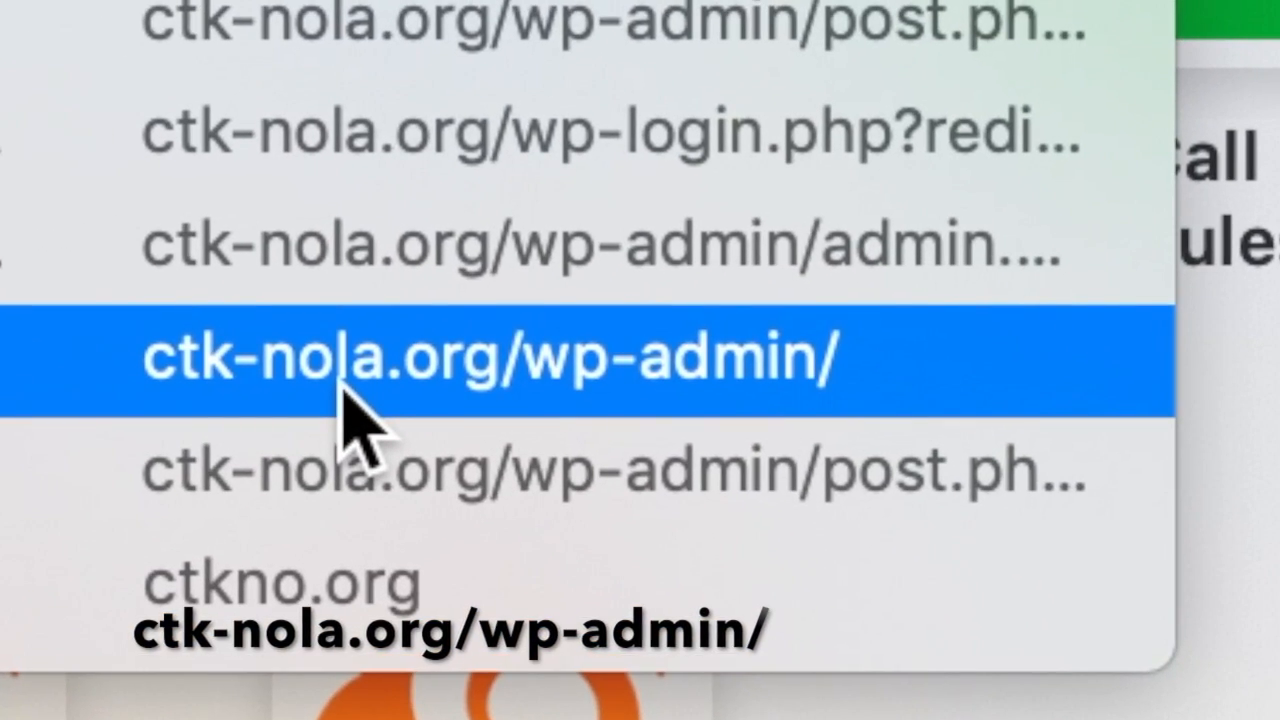
# Step: Open ctk-nola.org/wp-admin/ and log in with the saved username and account password
pyautogui.click(343, 390)
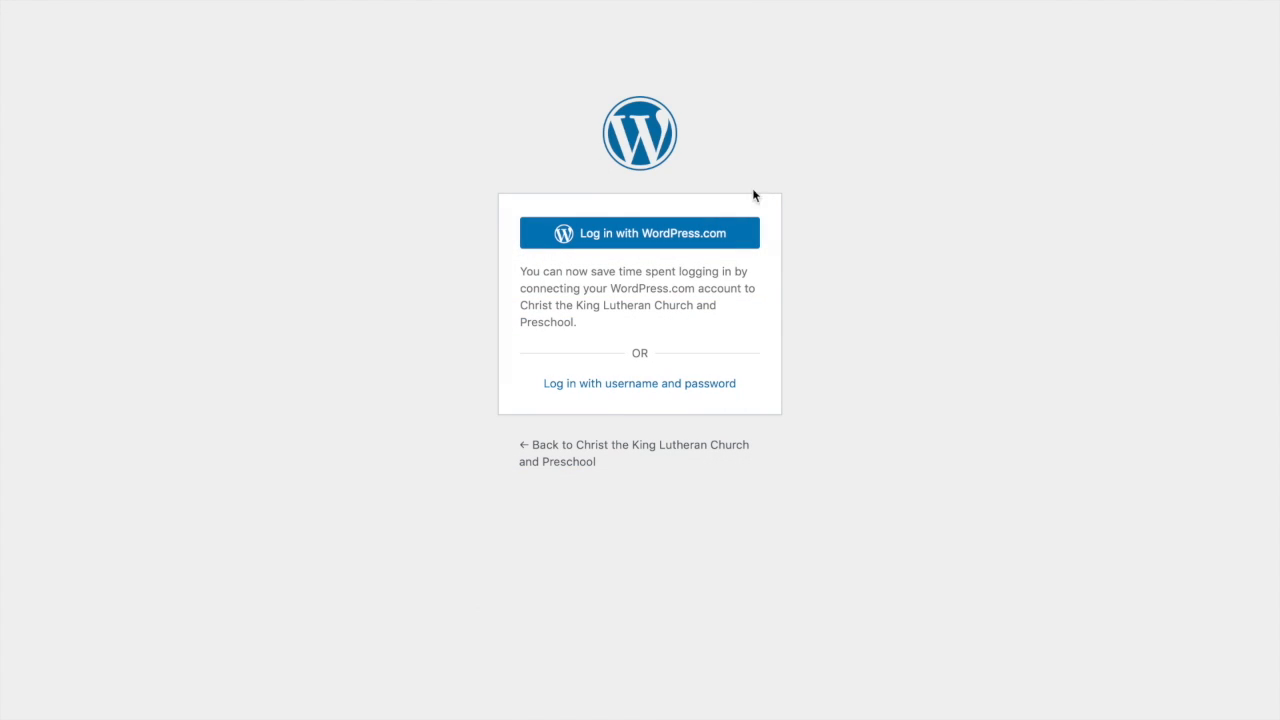
pyautogui.click(607, 386)
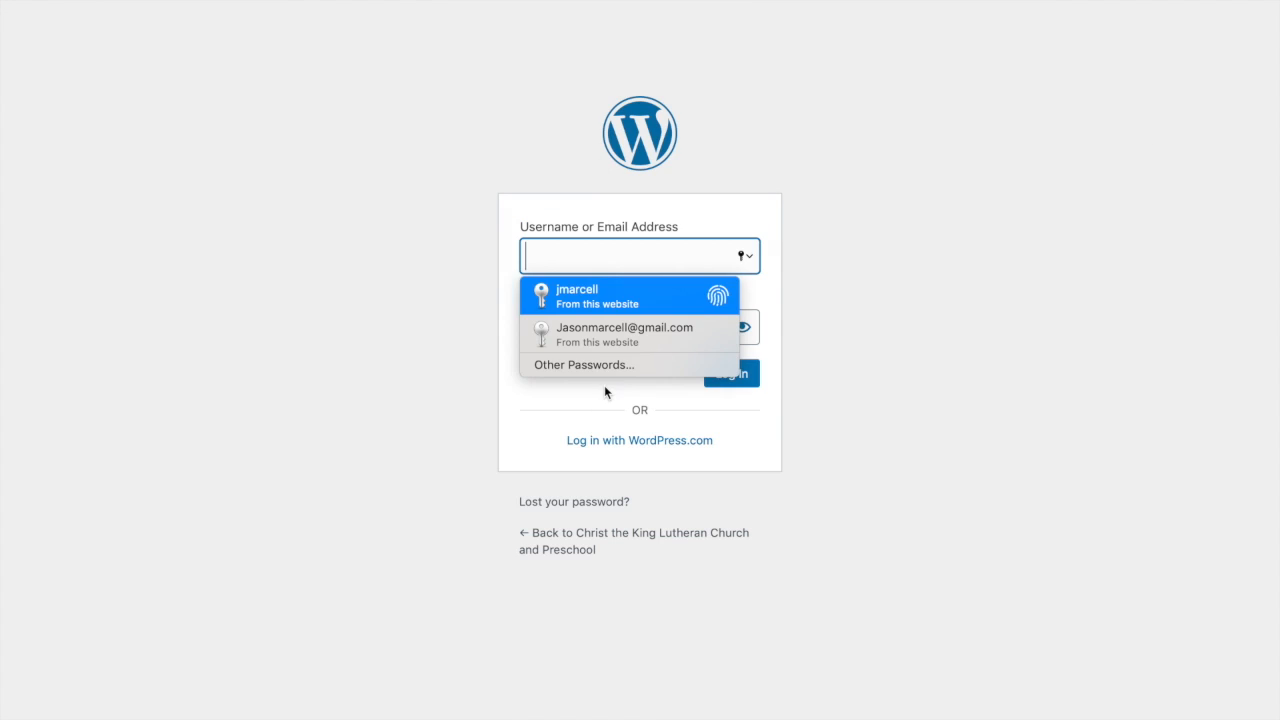
pyautogui.click(661, 300)
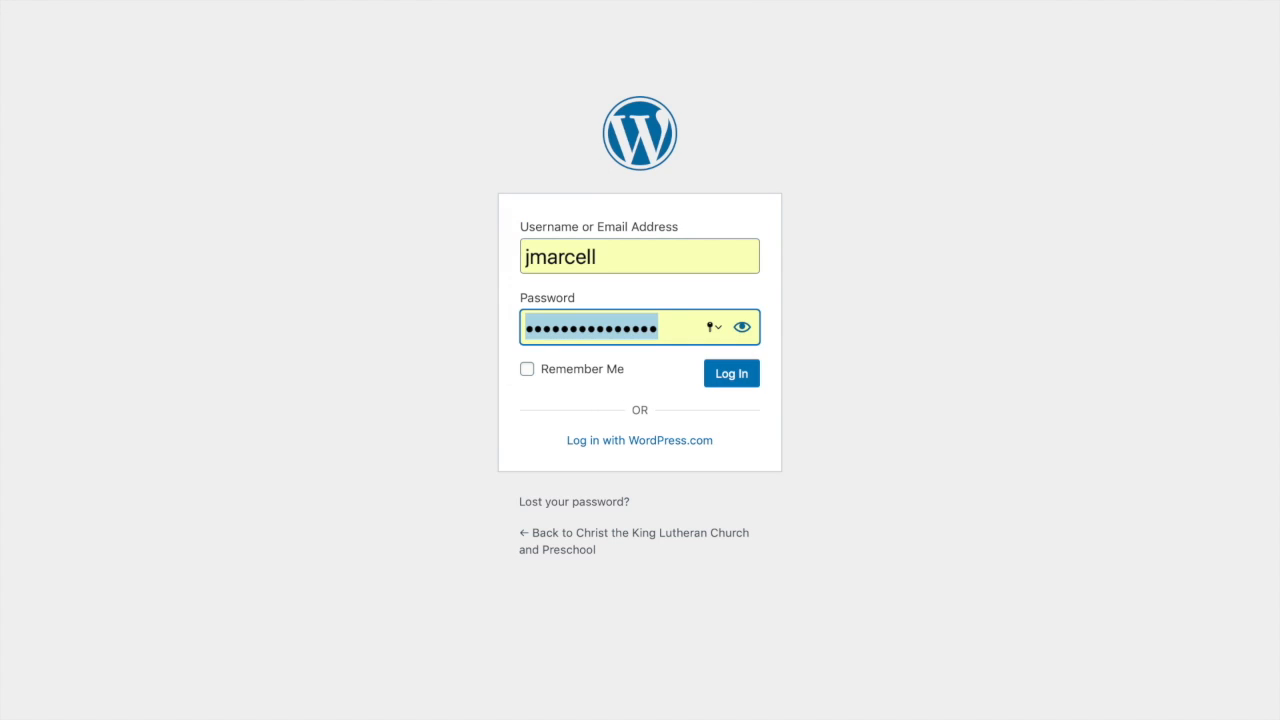
pyautogui.click(727, 377)
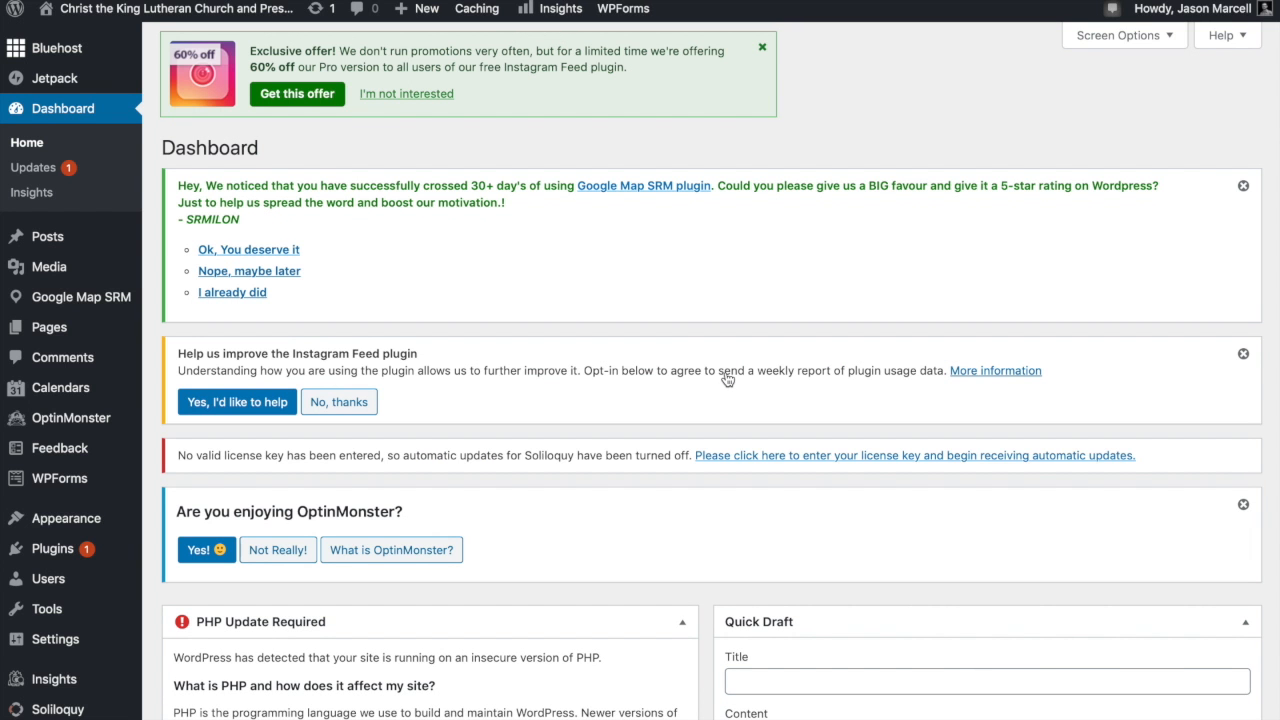
# Step: Create a new post and dismiss the block editor's welcome guide
pyautogui.moveTo(42, 243)
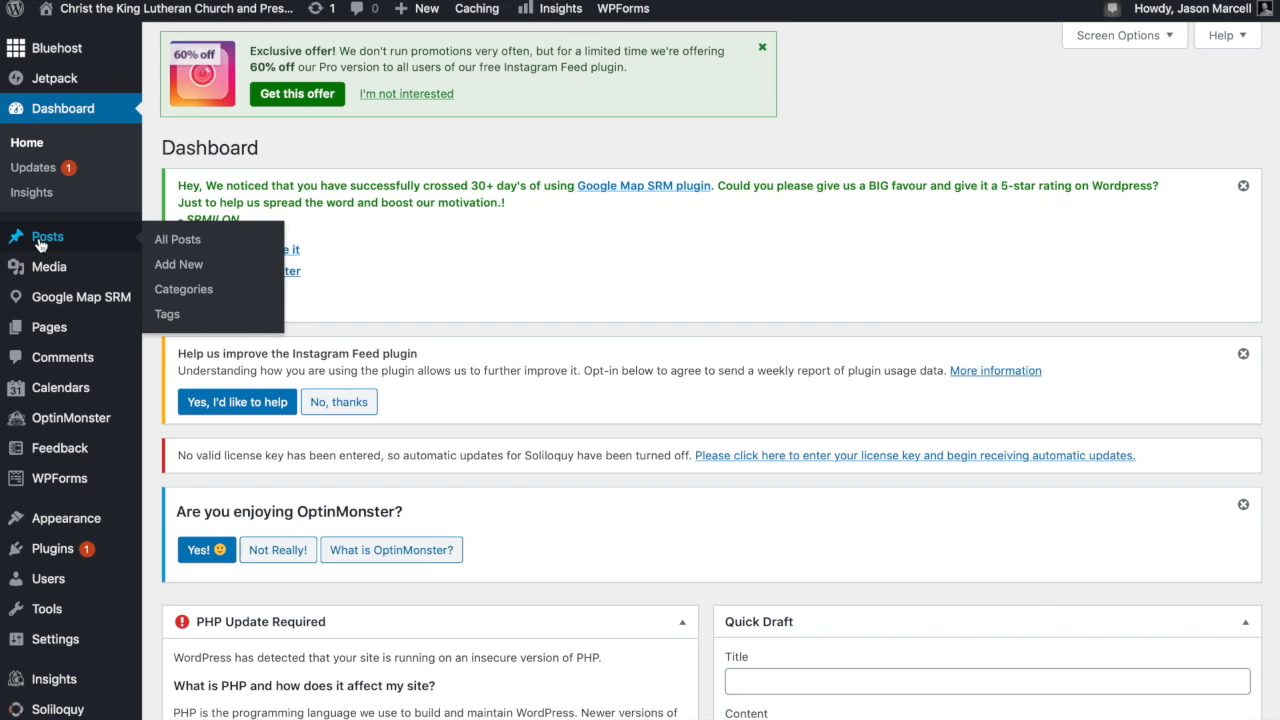
pyautogui.click(190, 266)
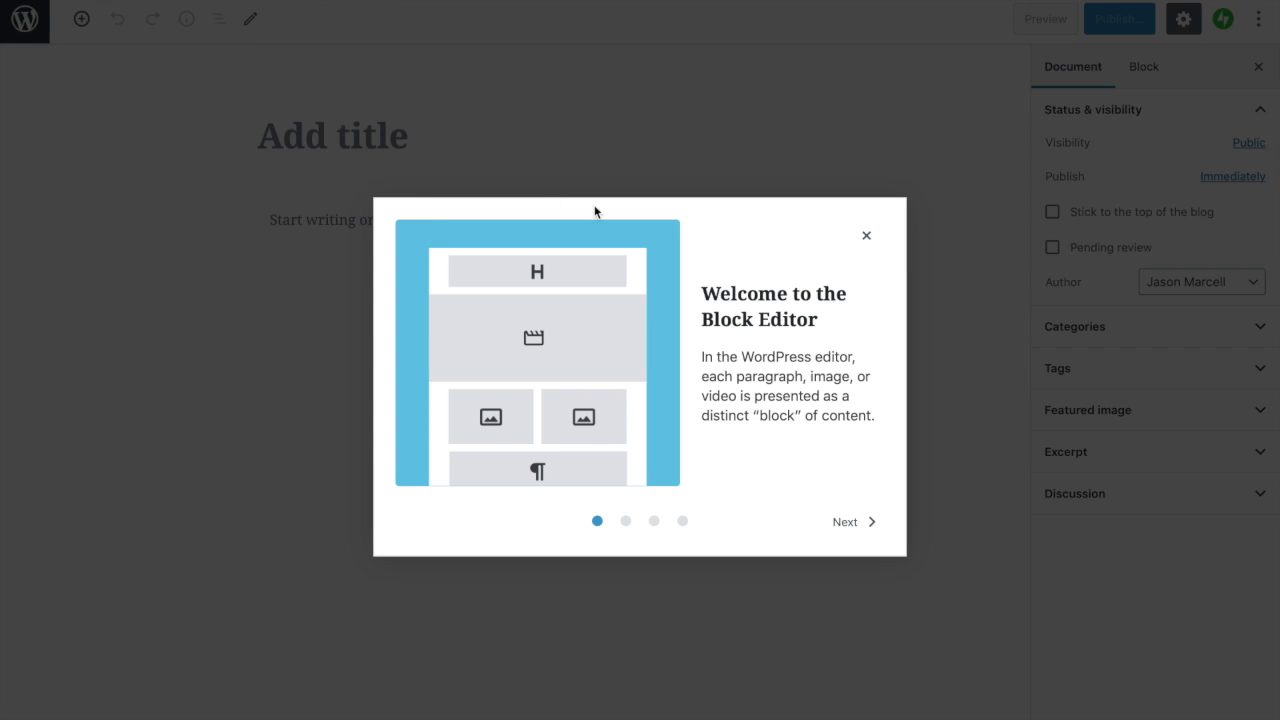
pyautogui.click(867, 235)
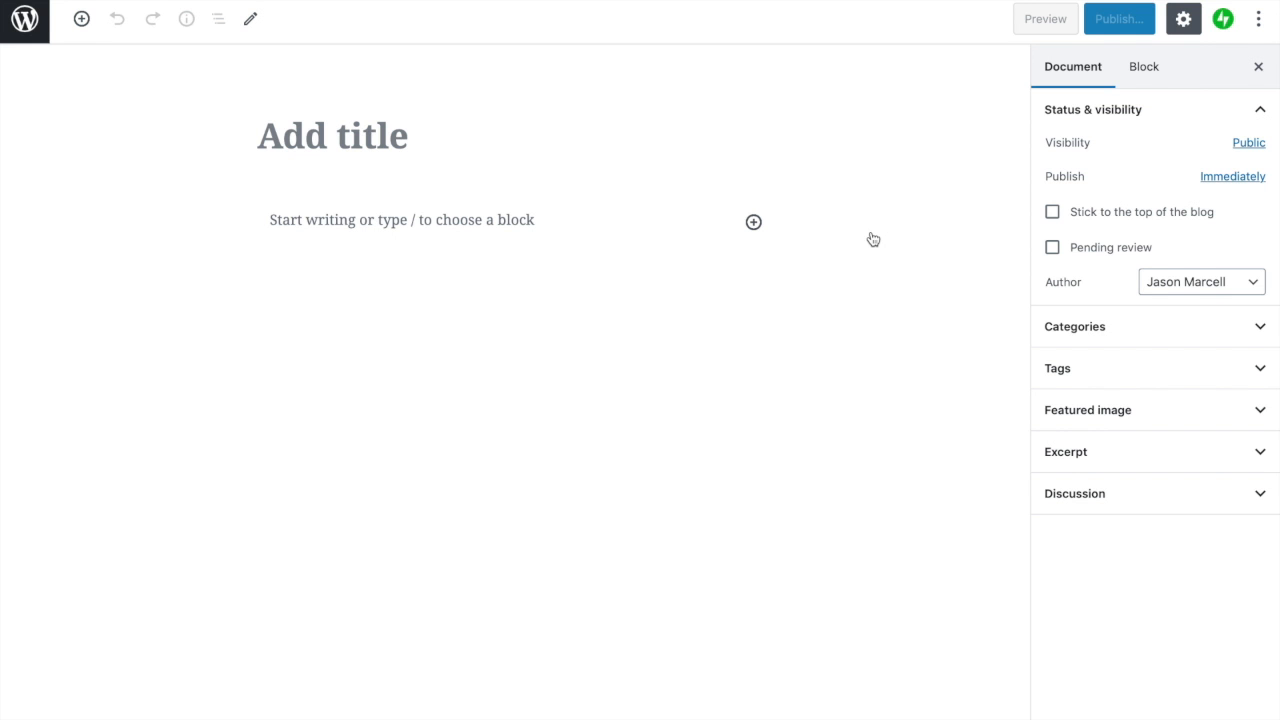
# Step: Title the post "New Example Post" and write "Post body" as its first paragraph
pyautogui.click(334, 138)
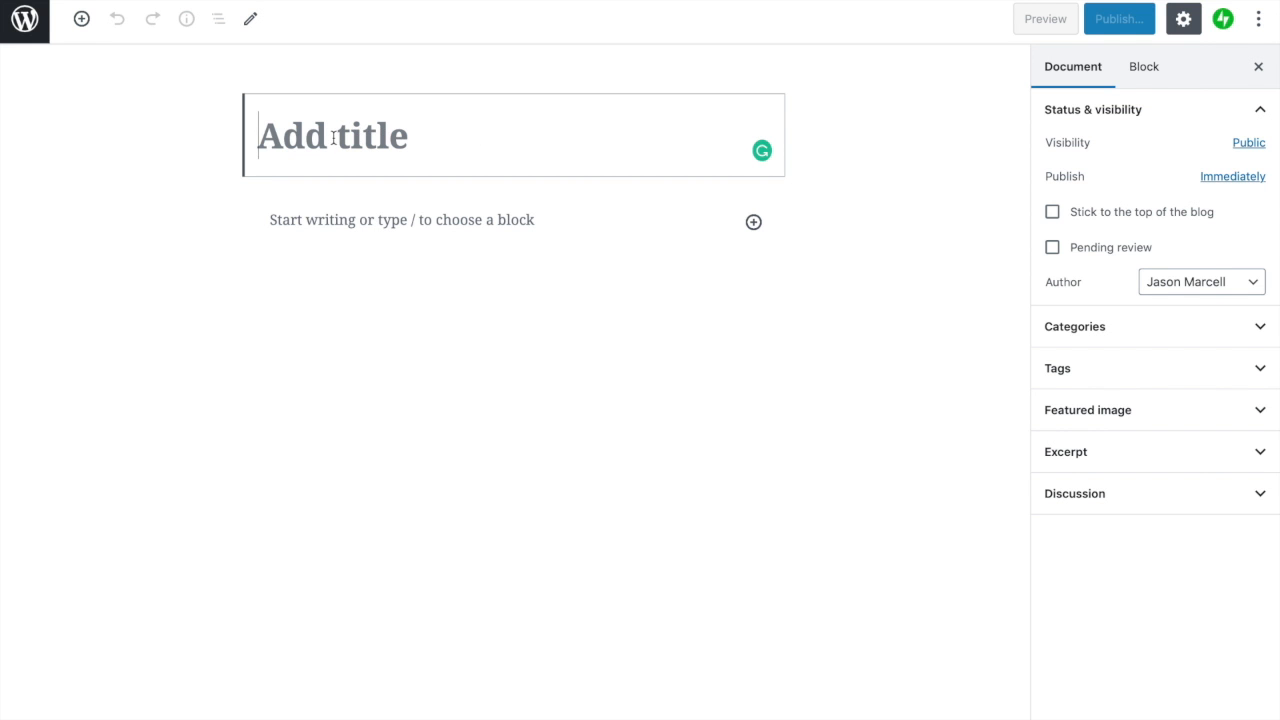
pyautogui.write('New Exampl')
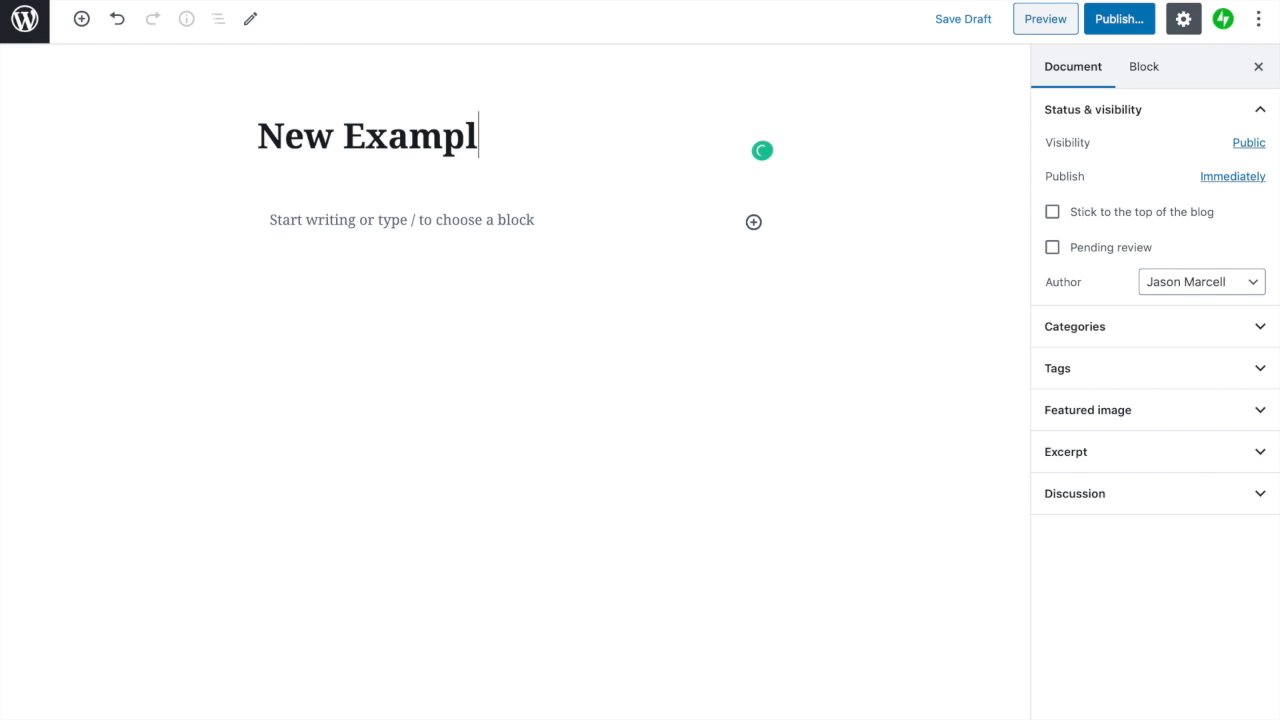
pyautogui.write('e Post')
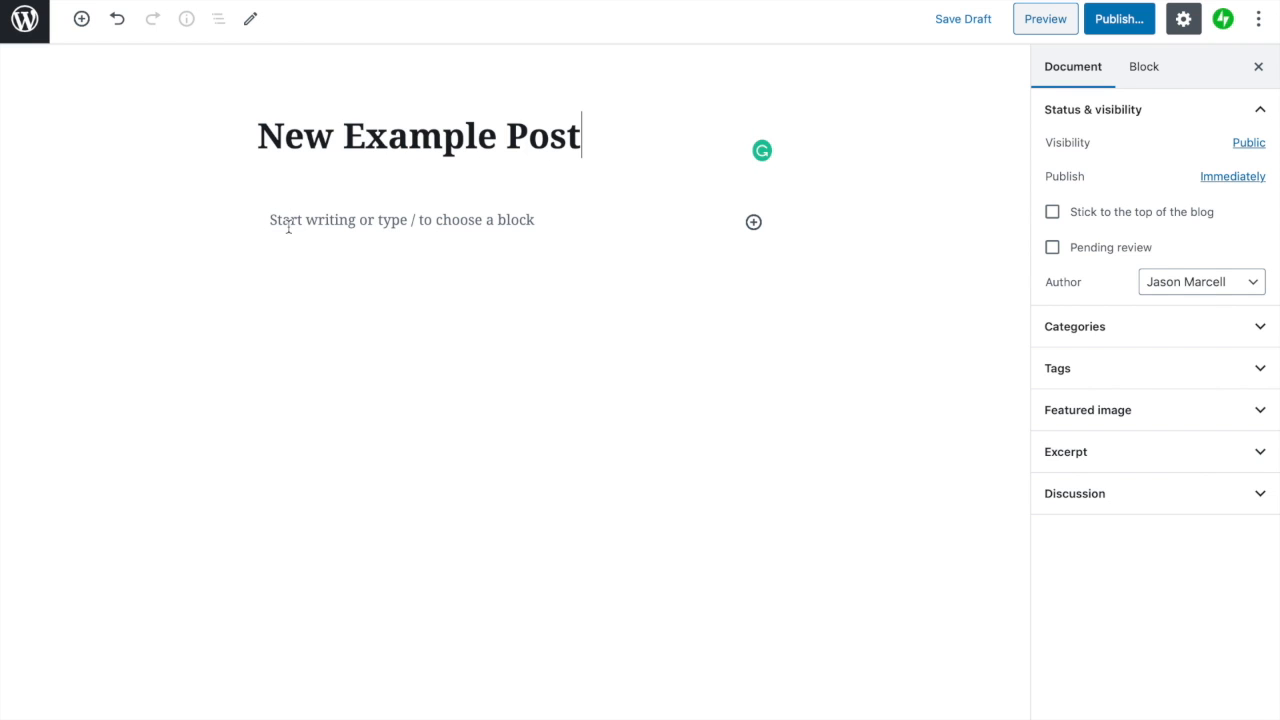
pyautogui.click(288, 227)
pyautogui.write('Post')
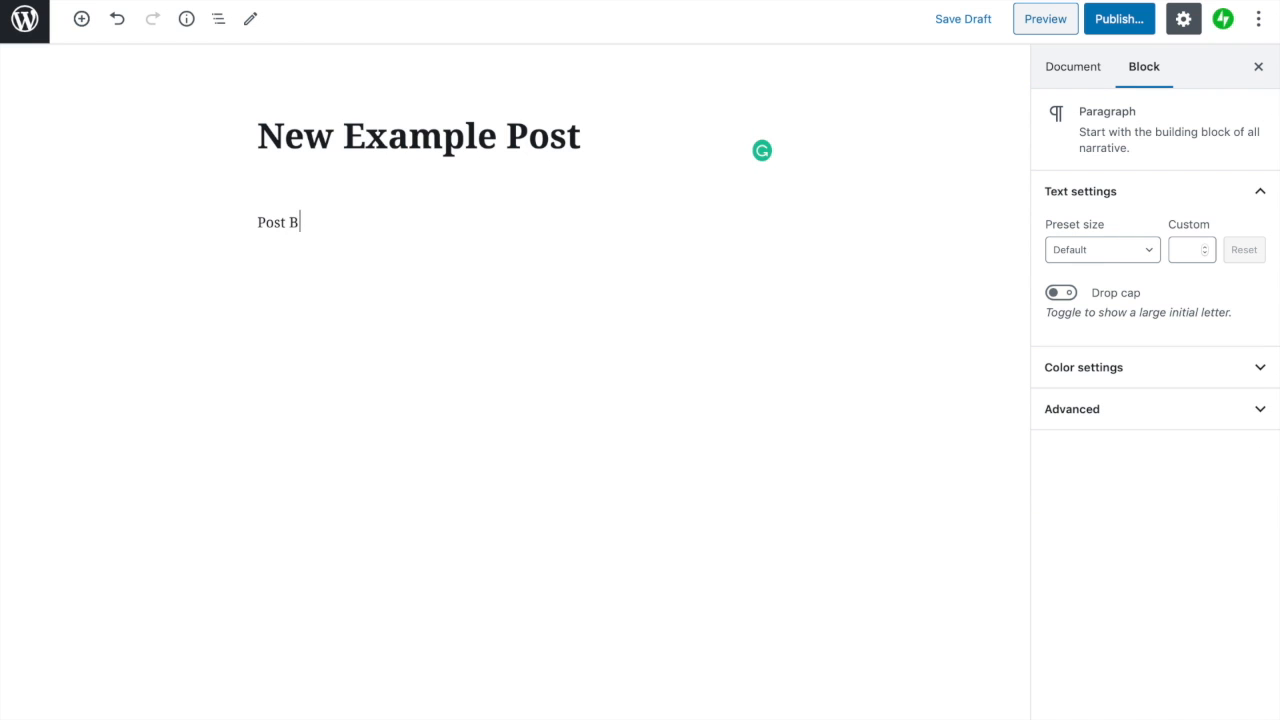
pyautogui.write(' body')
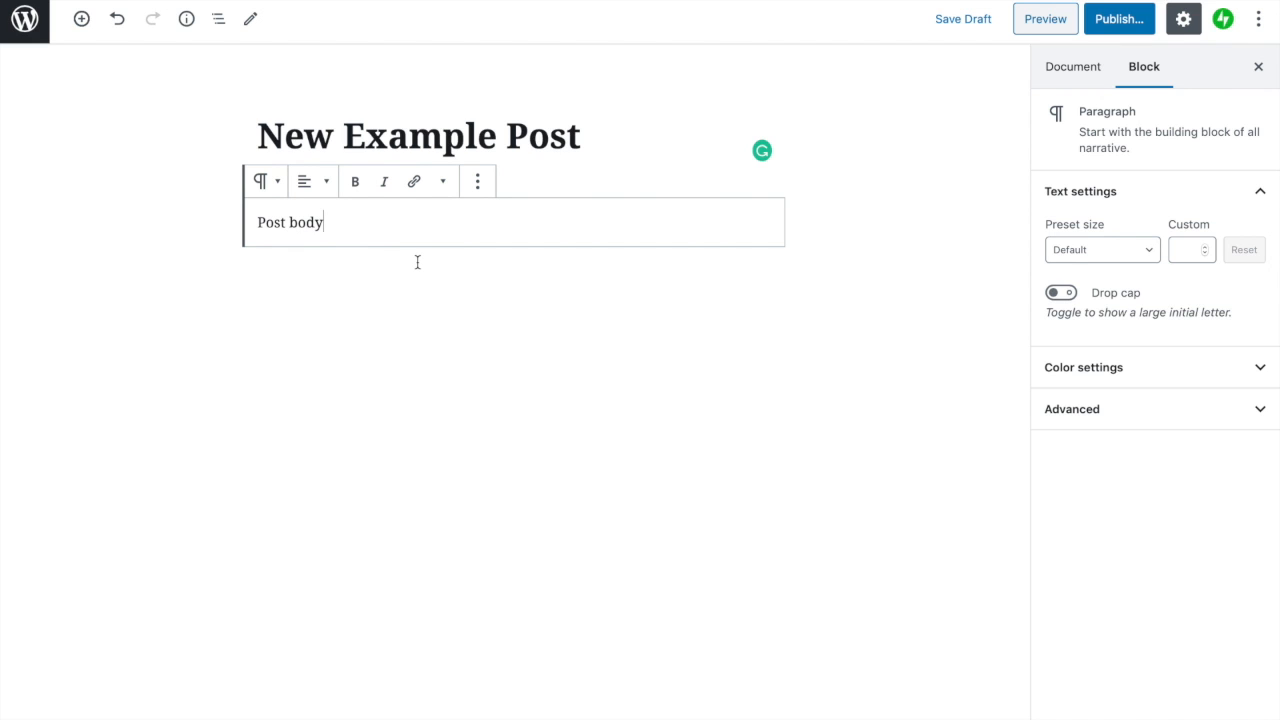
# Step: Insert an Image block directly after the "Post body" paragraph
pyautogui.click(478, 190)
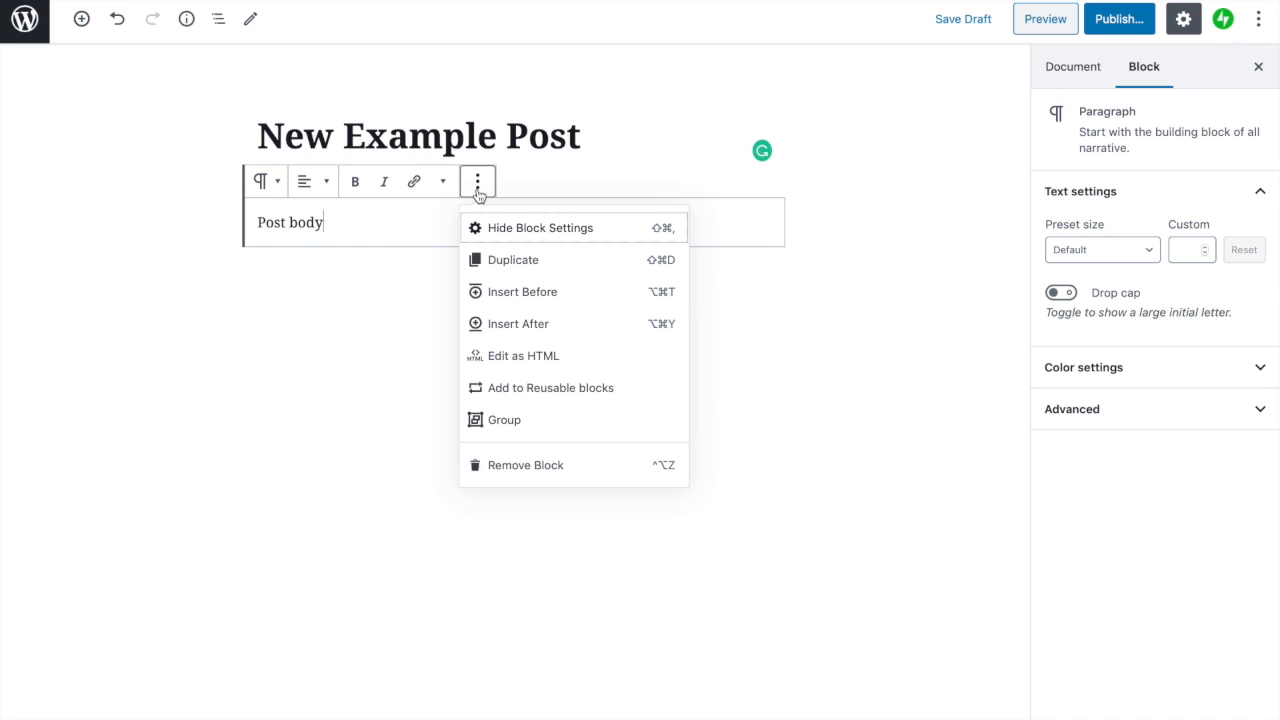
pyautogui.click(488, 330)
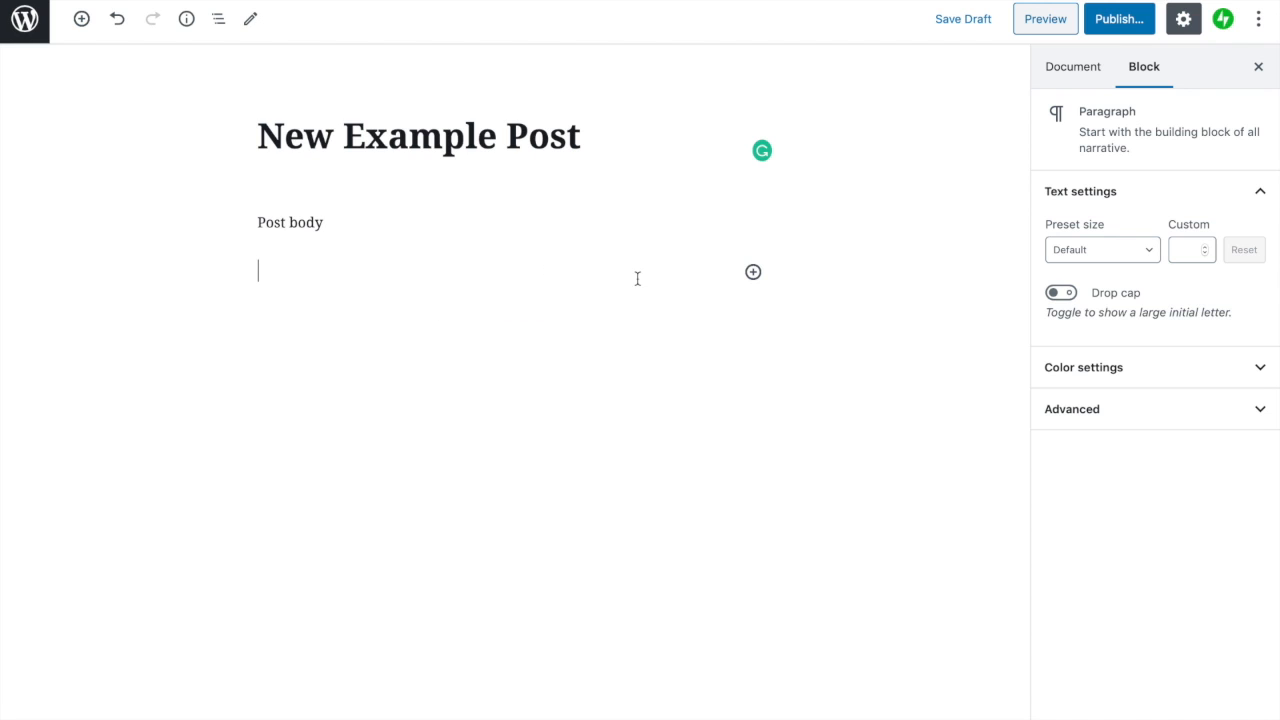
pyautogui.click(753, 272)
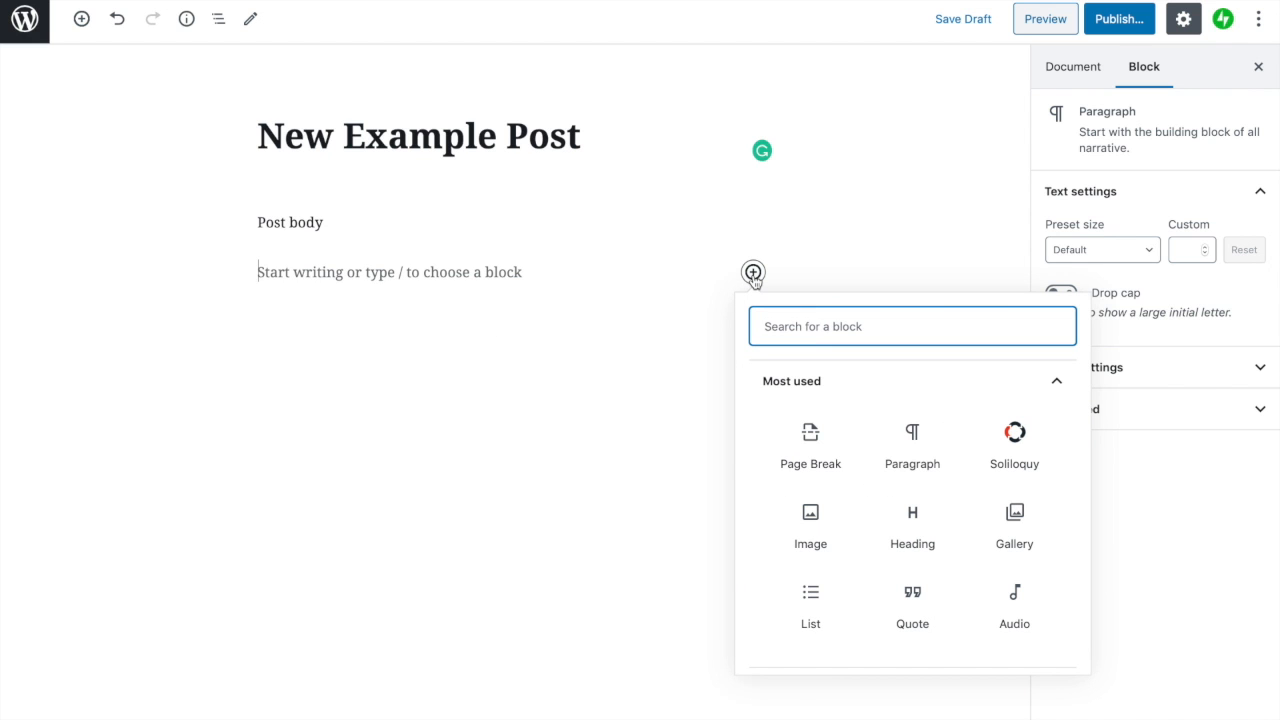
pyautogui.scroll(-2, 820, 500)
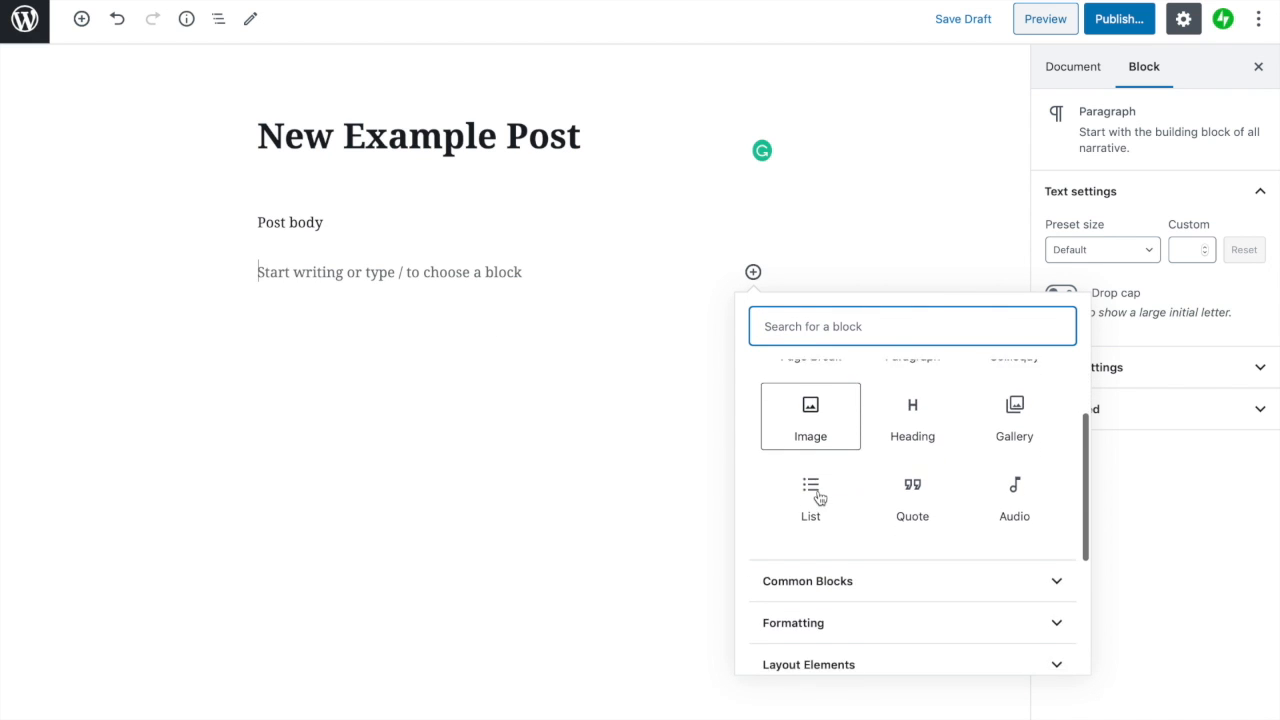
pyautogui.scroll(-4, 819, 497)
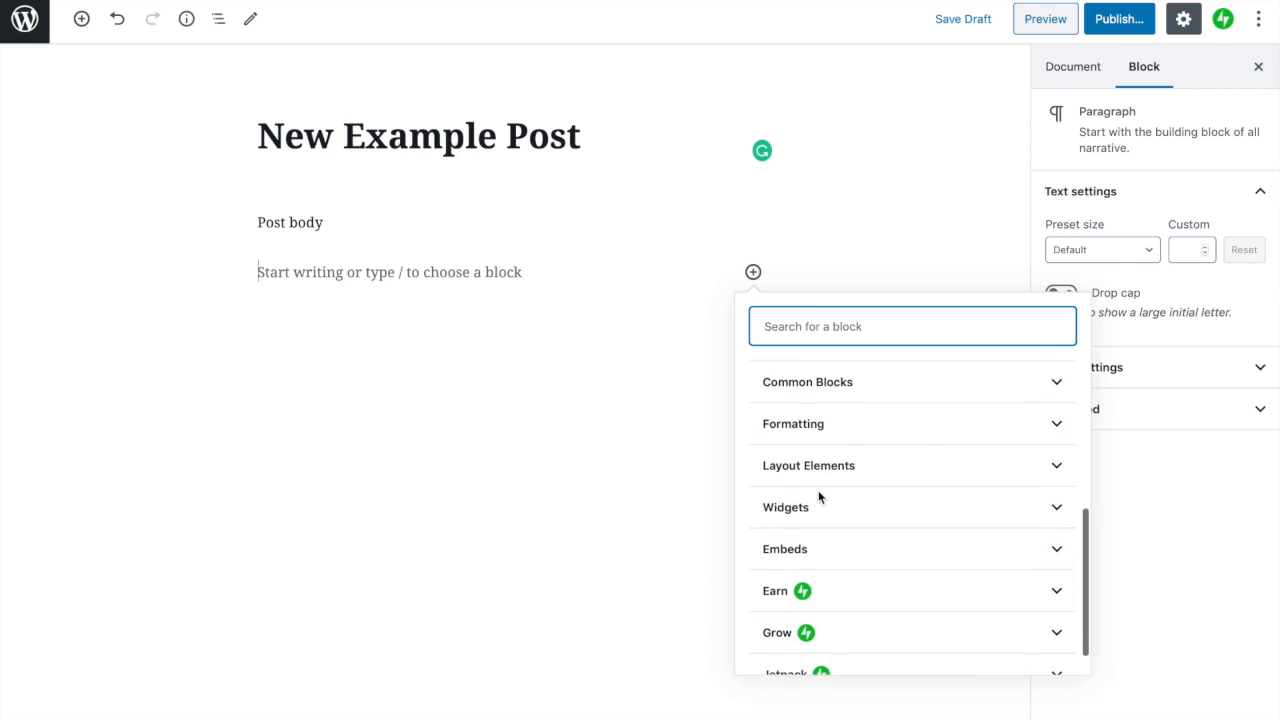
pyautogui.scroll(5, 818, 497)
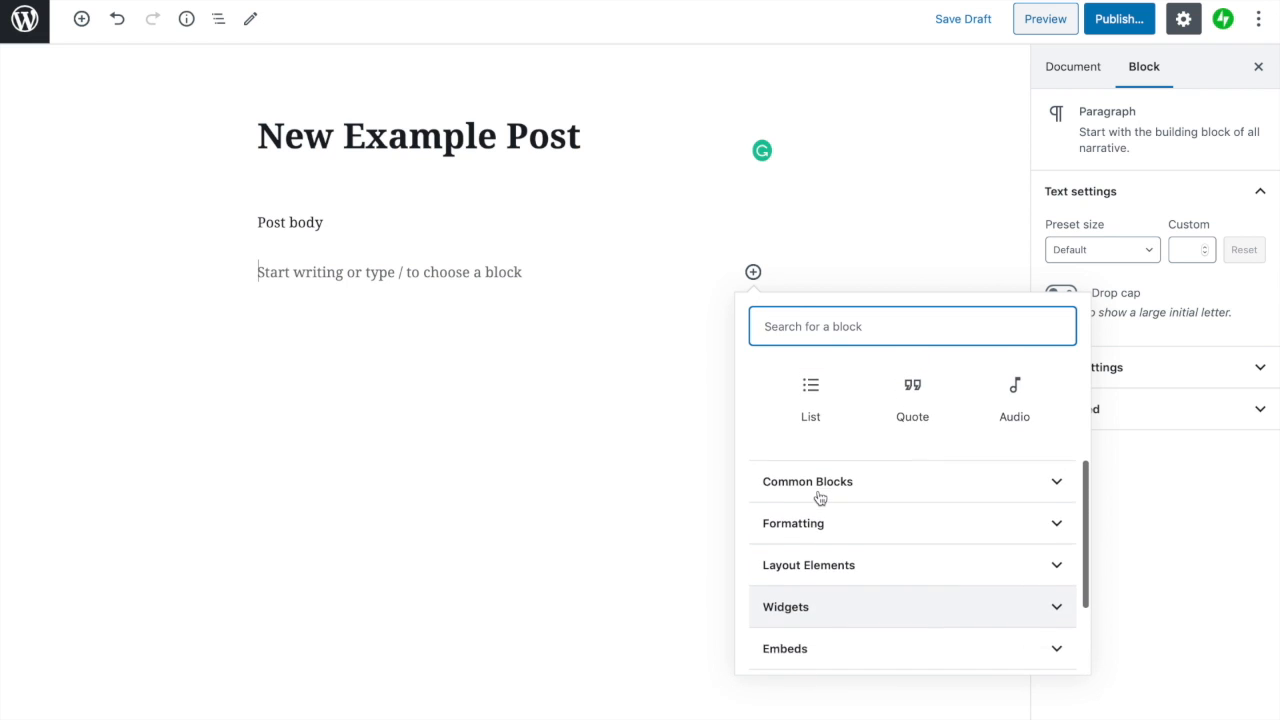
pyautogui.scroll(3, 818, 497)
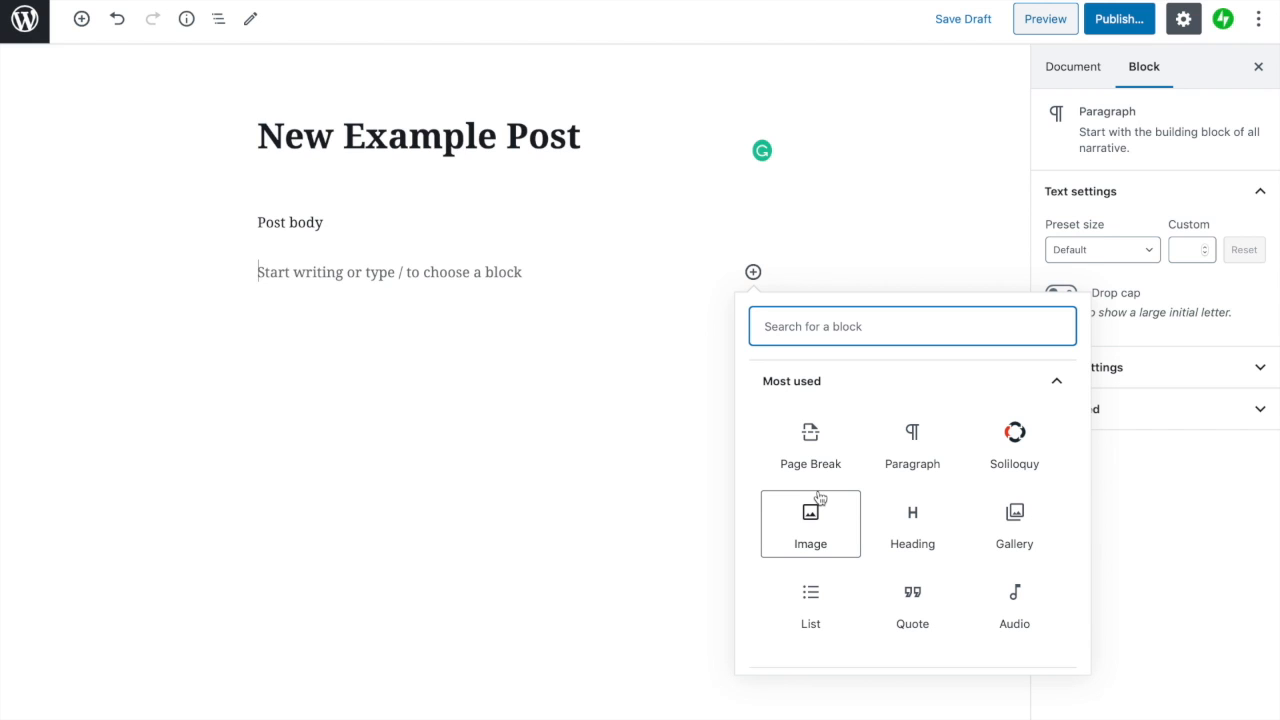
pyautogui.click(811, 521)
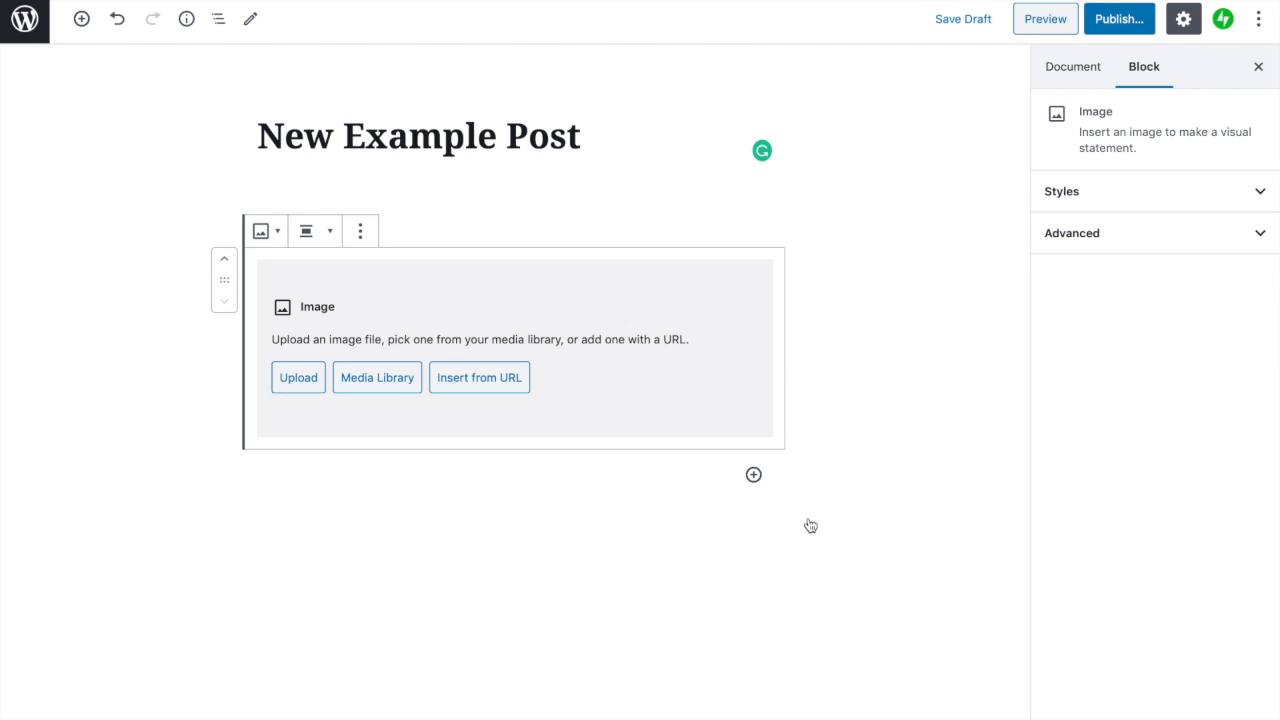
# Step: Fill the image block with the Evangelical Lutheran Church emblem IMG_5790.jpg from the media library
pyautogui.click(397, 385)
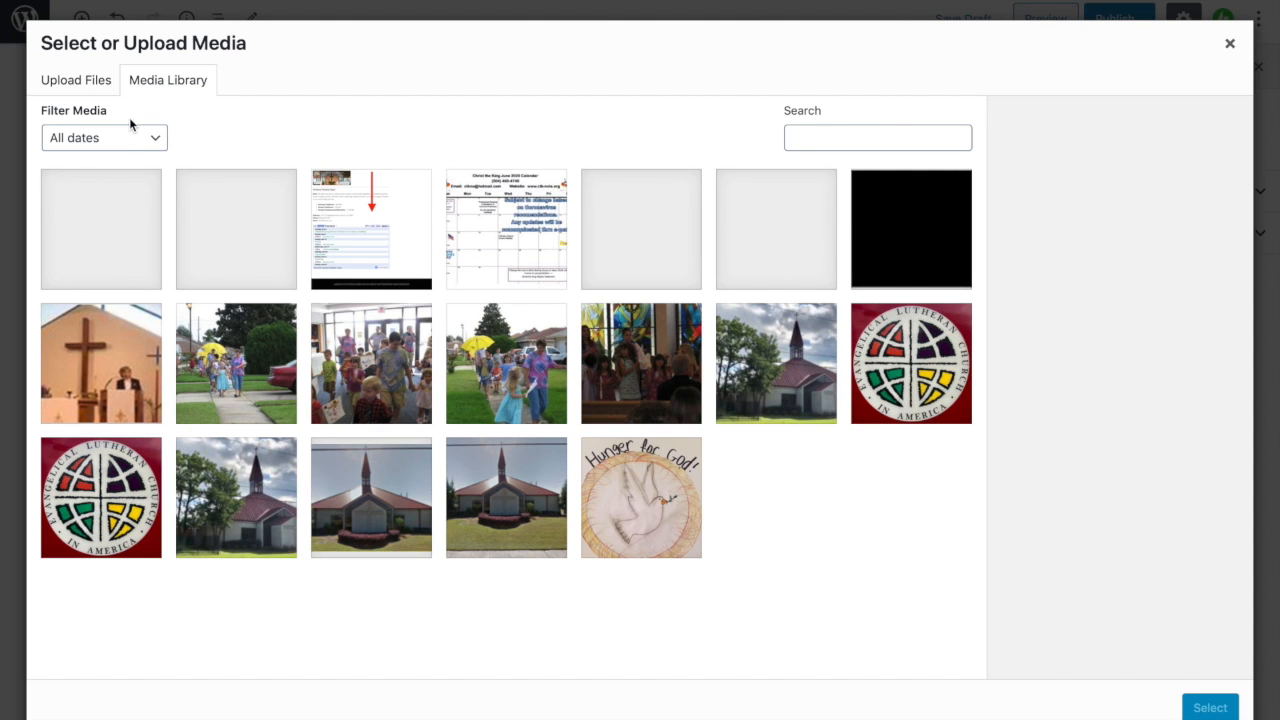
pyautogui.click(101, 521)
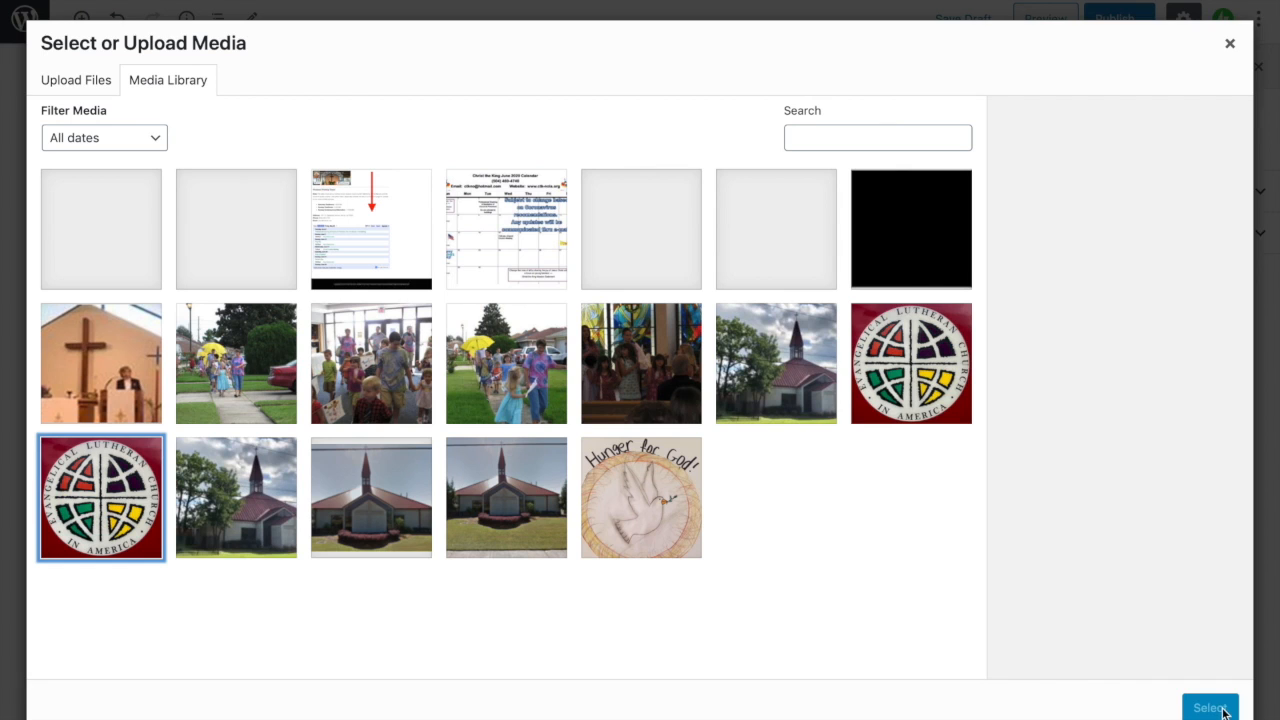
pyautogui.click(97, 512)
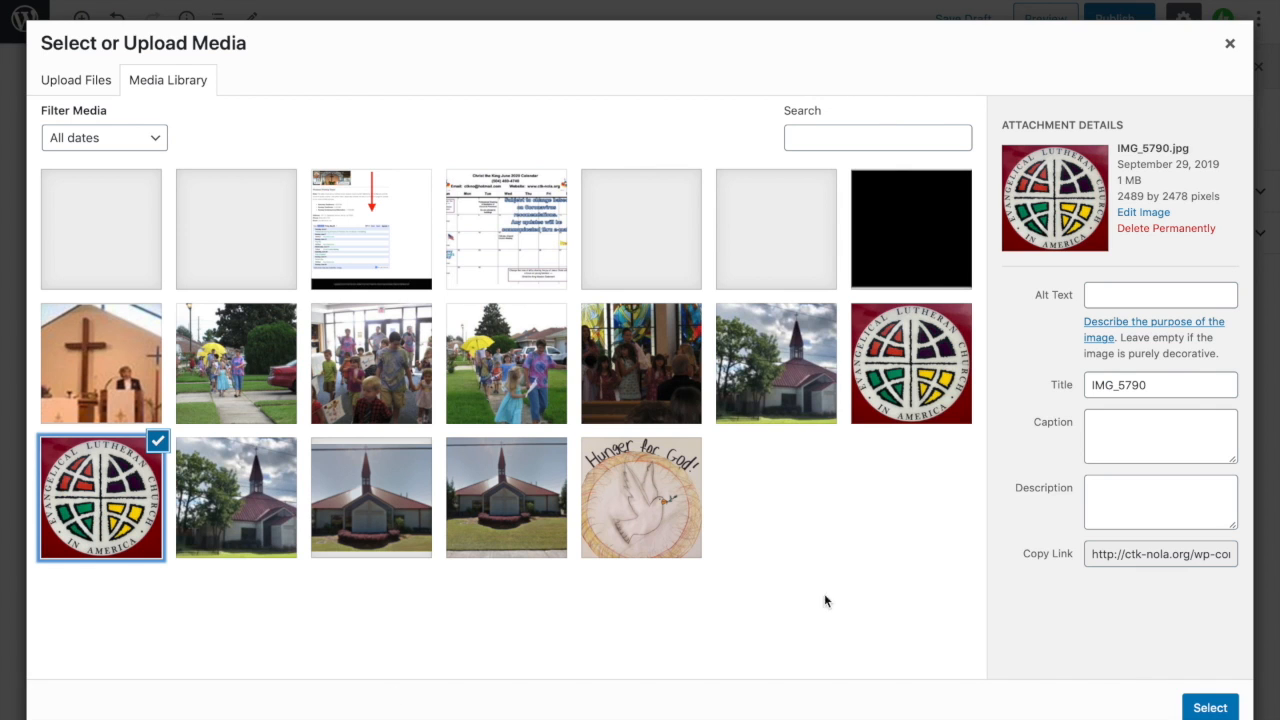
pyautogui.click(1208, 709)
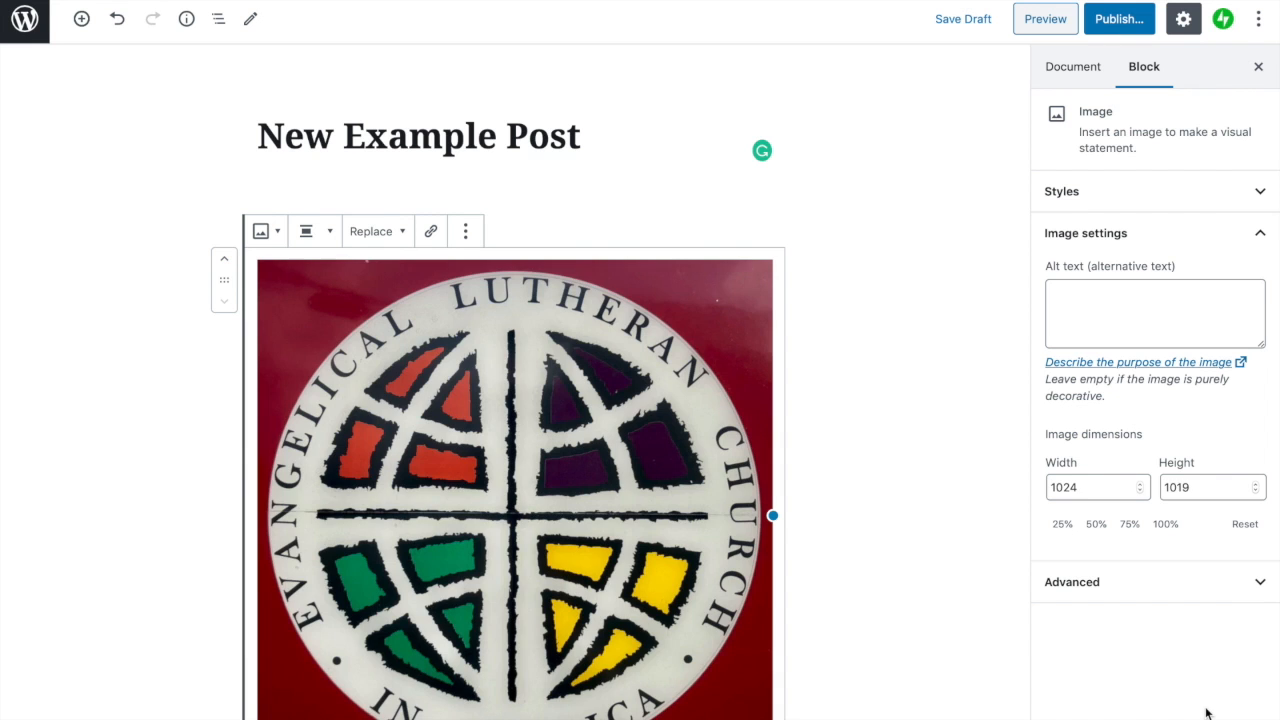
# Step: Add a paragraph below the image reading "The quick brown fox jumps over the lazy dog"
pyautogui.click(564, 217)
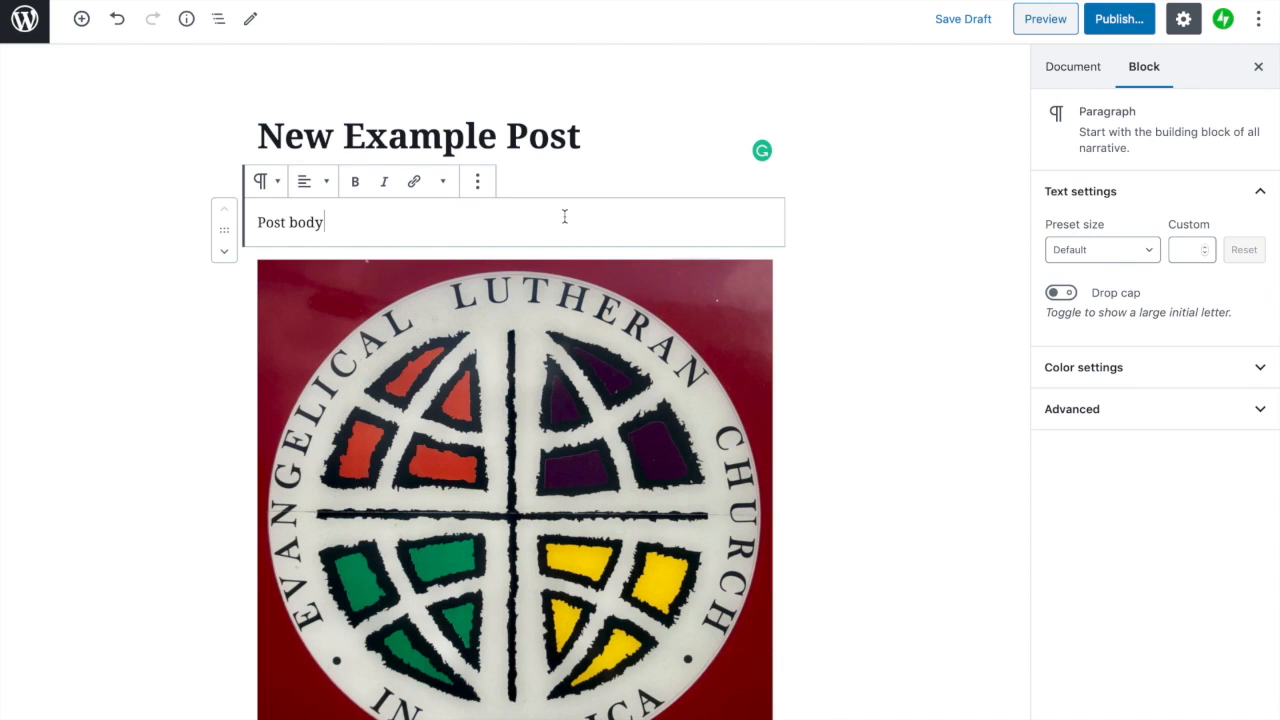
pyautogui.scroll(-3, 882, 518)
pyautogui.click(754, 570)
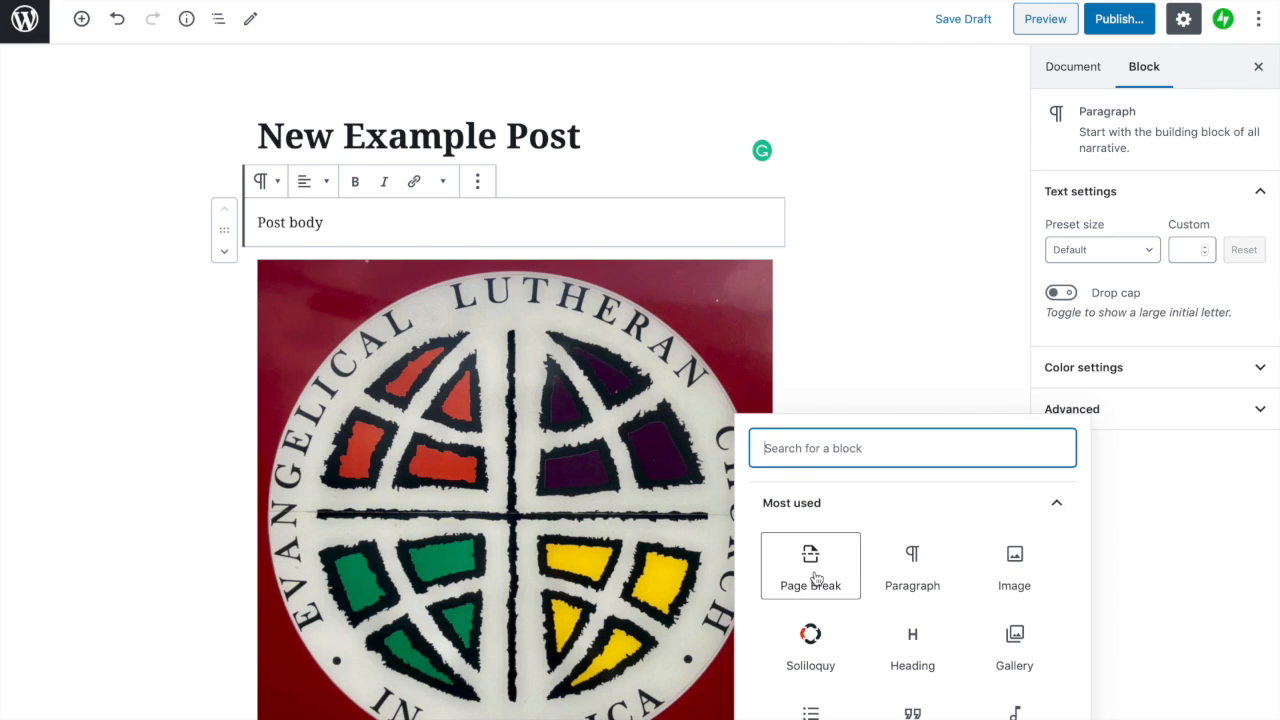
pyautogui.click(893, 574)
pyautogui.write('The quick brown')
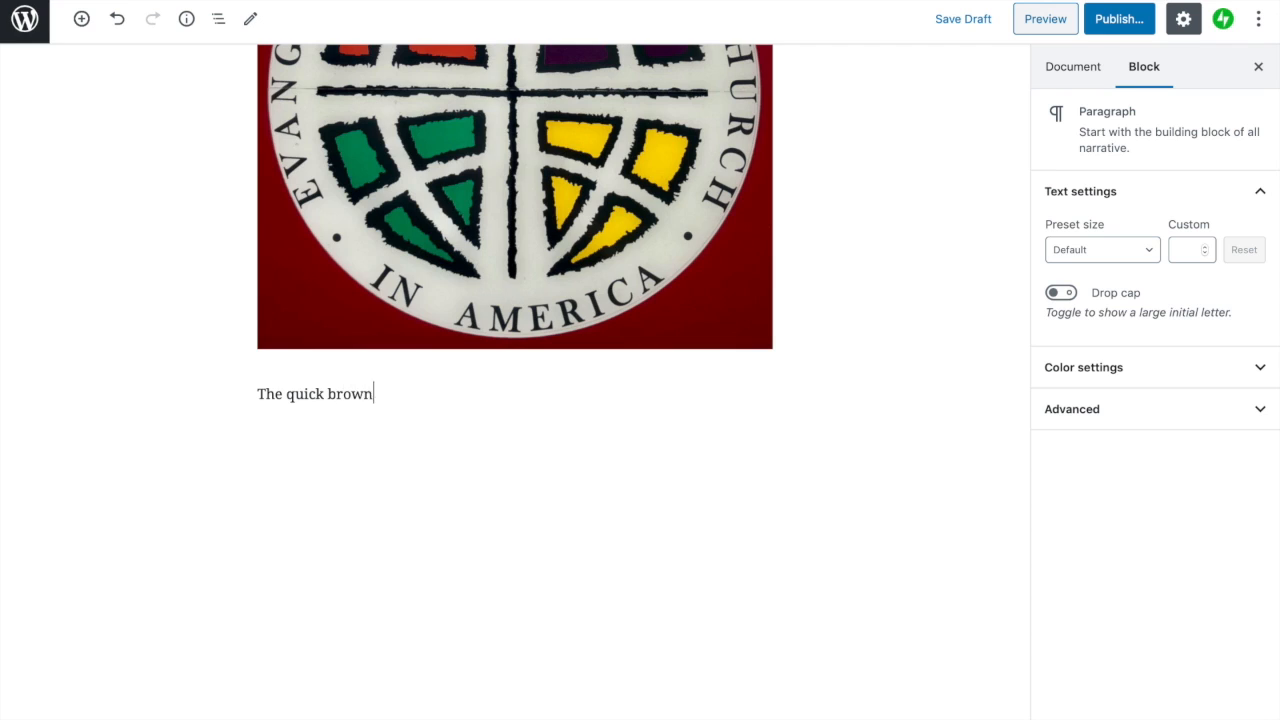
pyautogui.write(' fox jumps over the lazy dog')
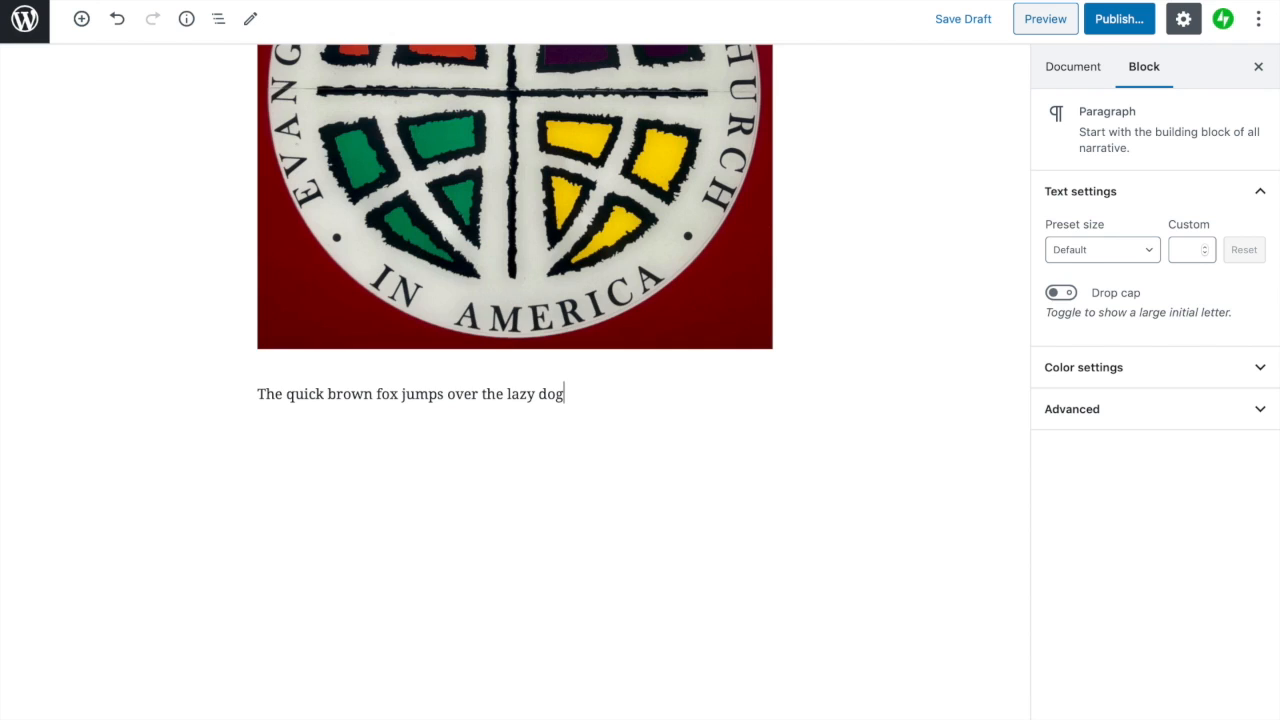
# Step: Add a bulleted list below the fox paragraph with the items Foo, Bar and Baz
pyautogui.press('Return')
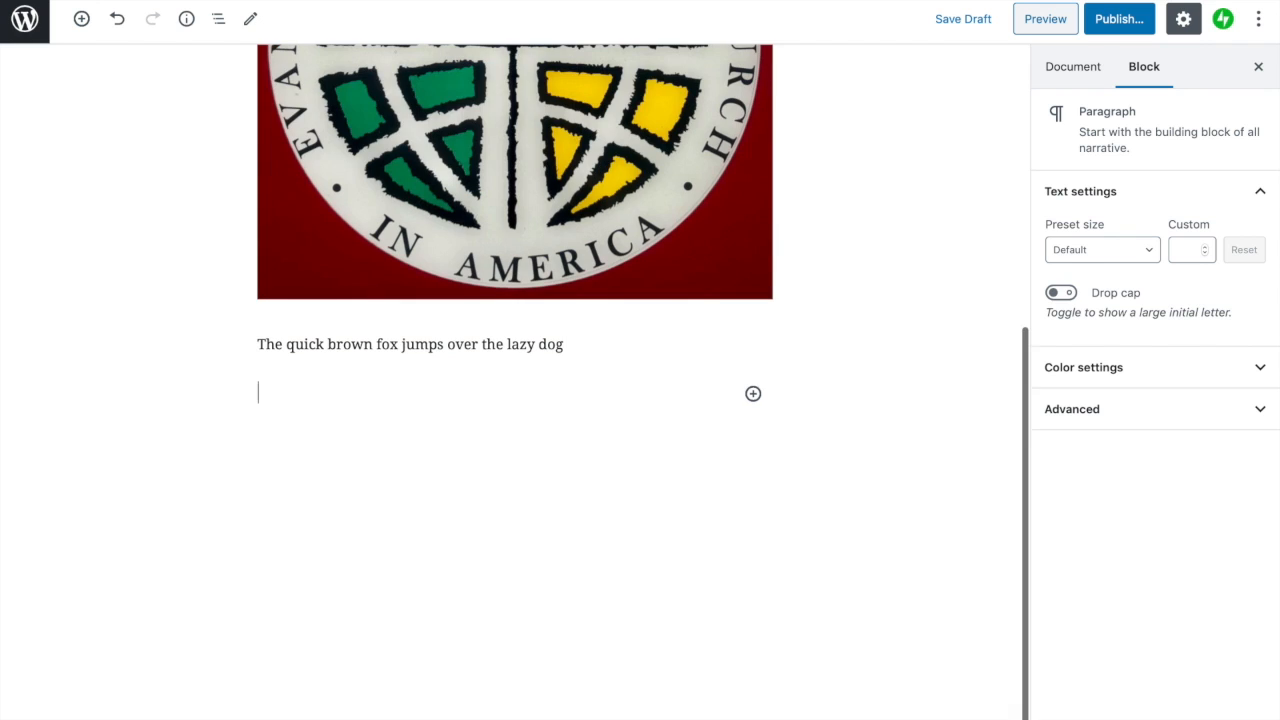
pyautogui.click(753, 394)
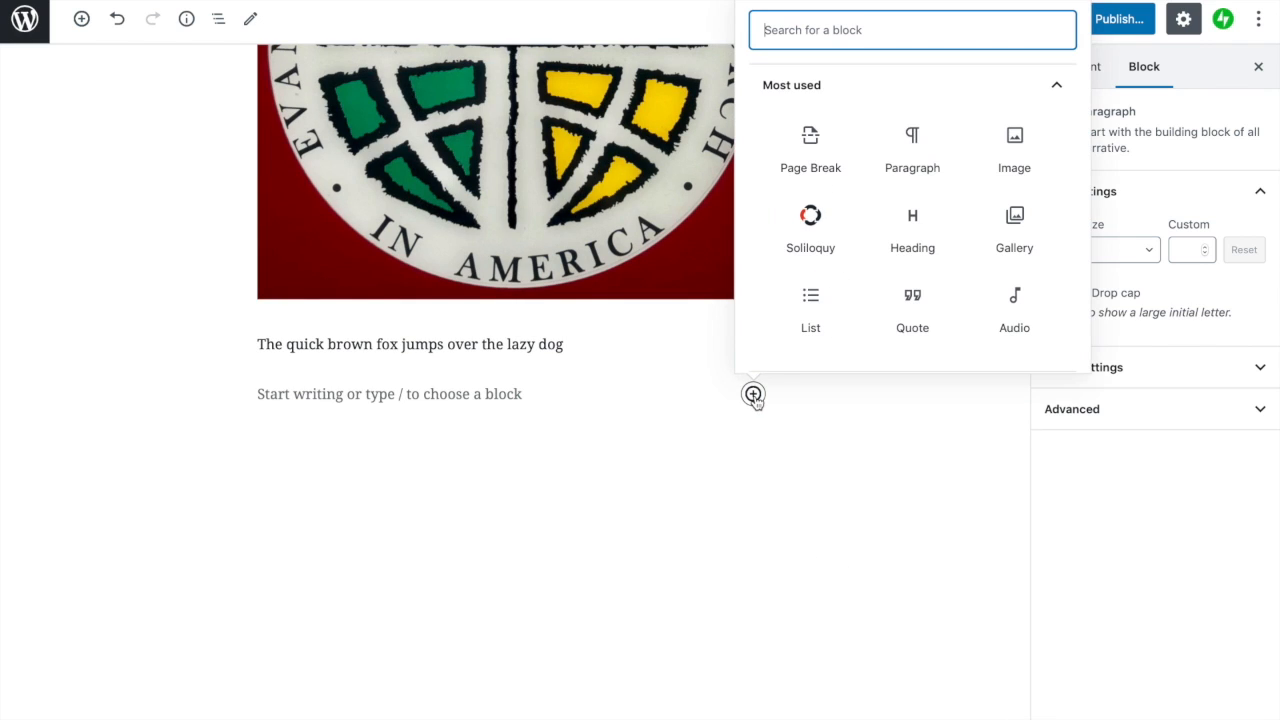
pyautogui.click(810, 308)
pyautogui.write('Foo')
pyautogui.press('Return')
pyautogui.write('Bar')
pyautogui.press('Return')
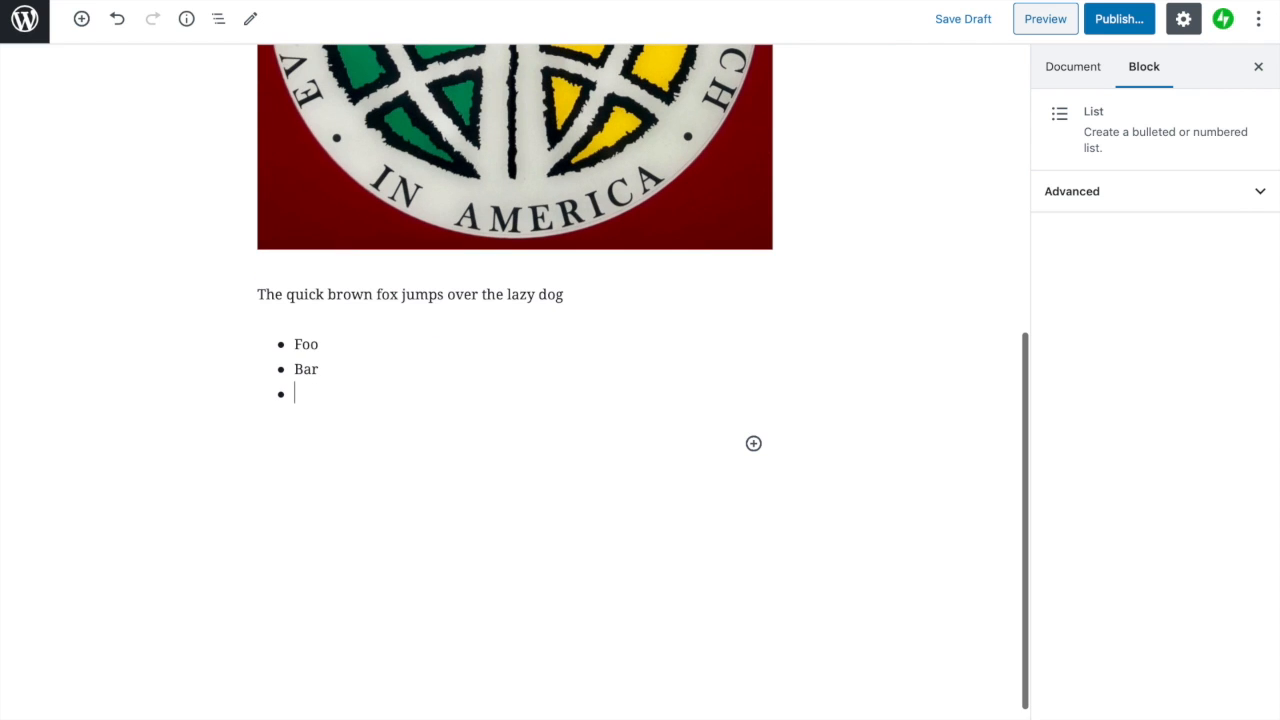
pyautogui.write('Ba')
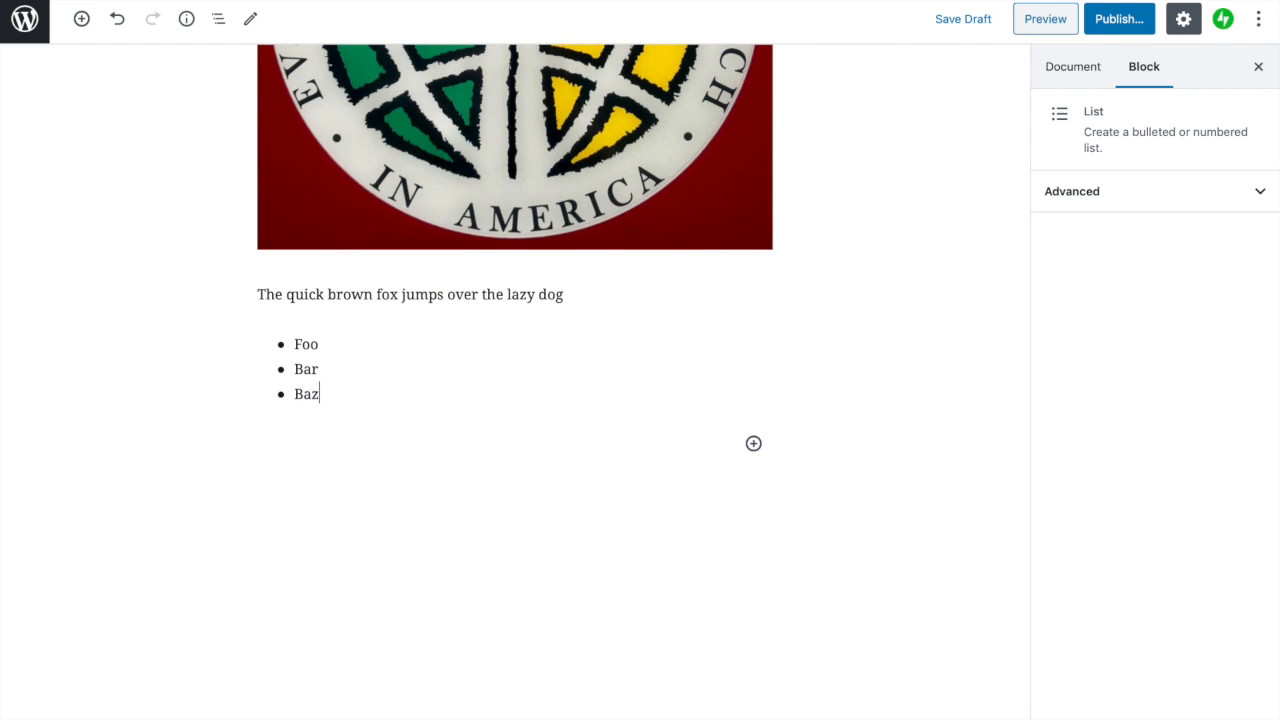
pyautogui.write('z')
# Step: Select the emblem image near the start of the post and open a preview of the post
pyautogui.scroll(5, 678, 375)
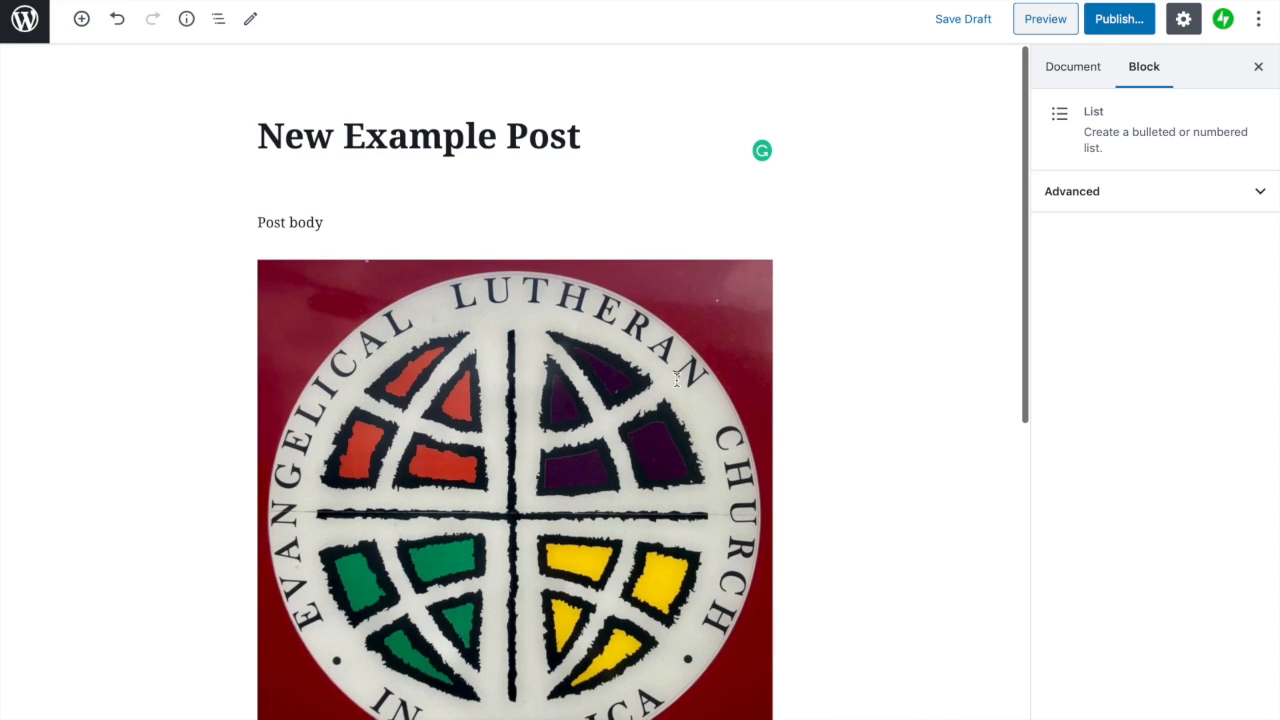
pyautogui.click(678, 380)
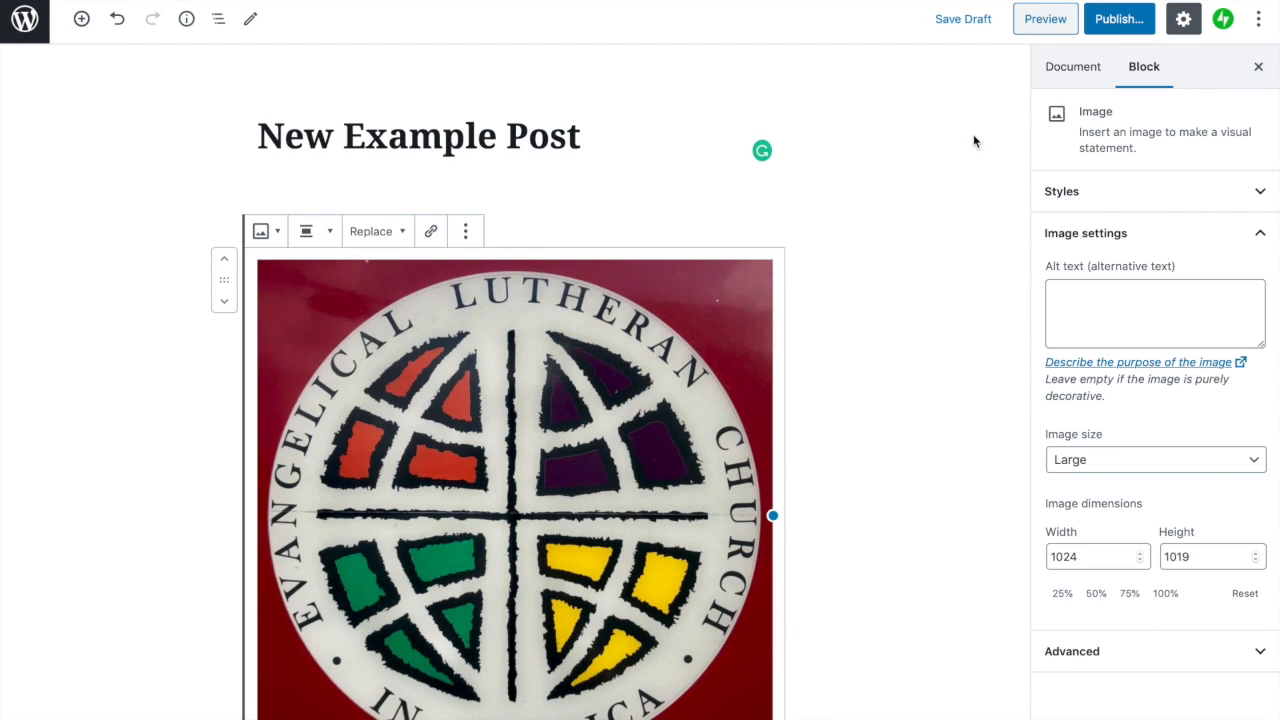
pyautogui.click(1046, 20)
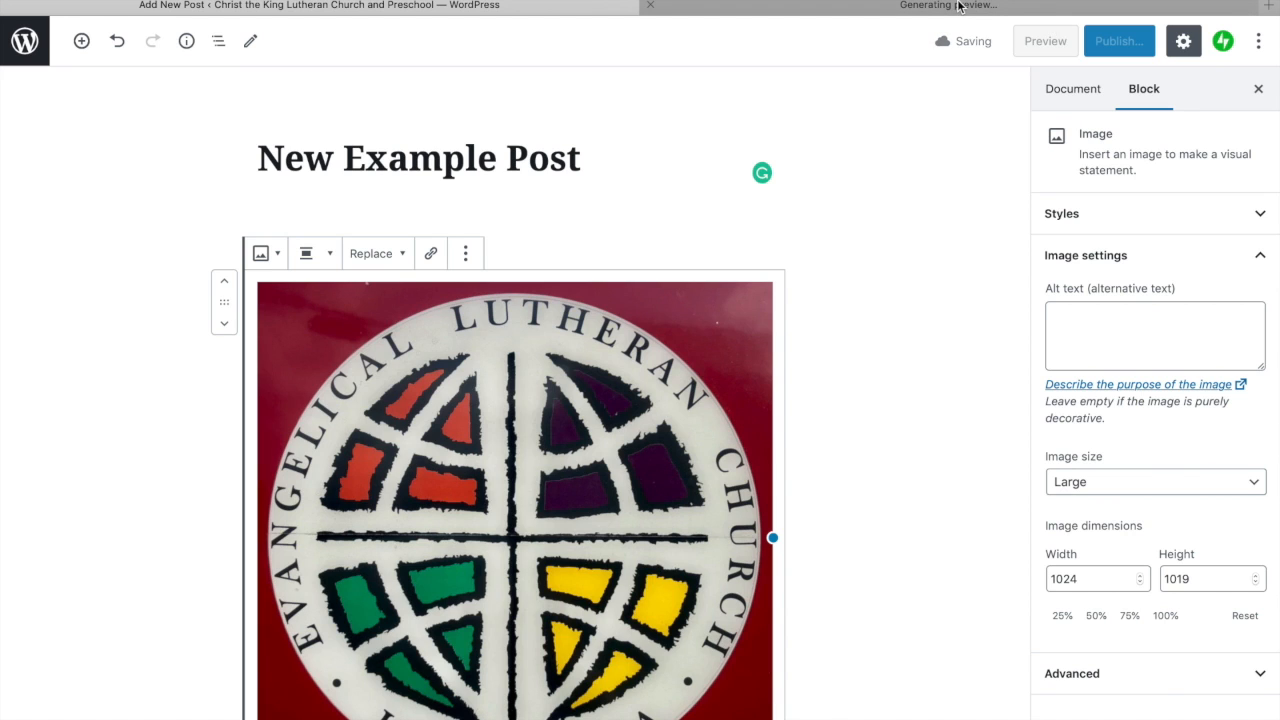
# Step: Review the post preview from the title through the emblem image to the bulleted list, and close the preview
pyautogui.click(960, 6)
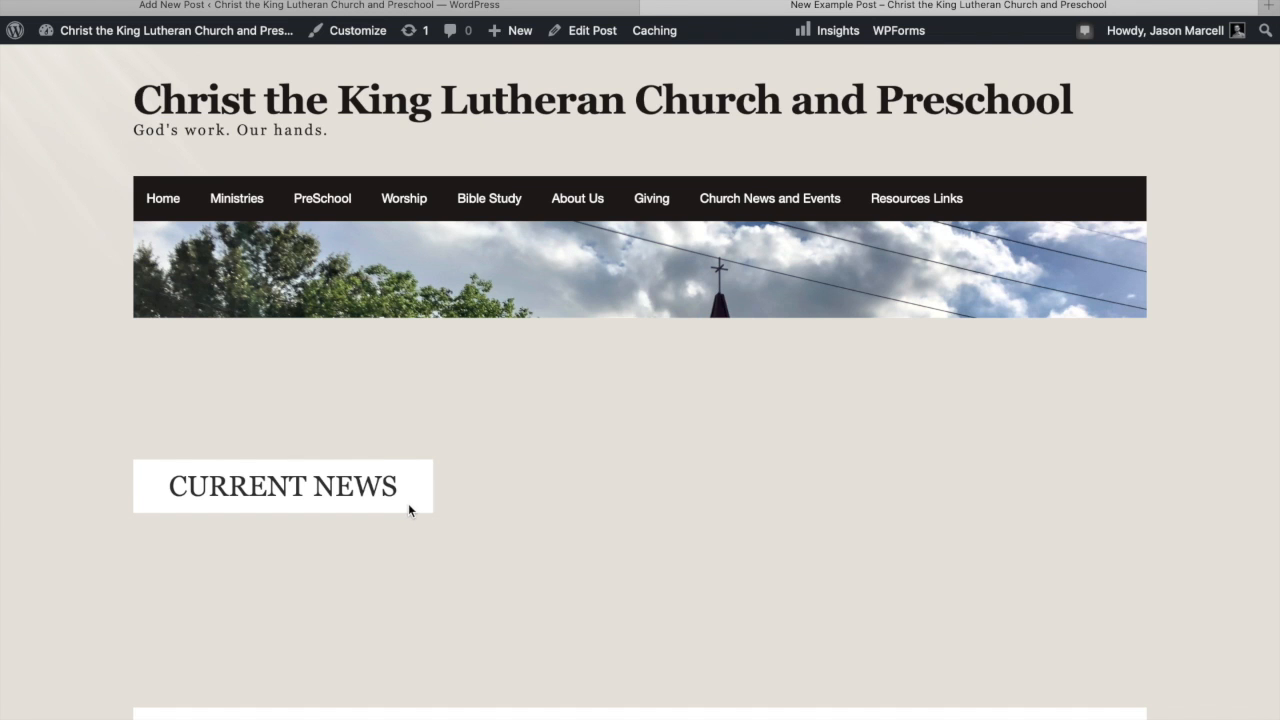
pyautogui.scroll(-1, 408, 510)
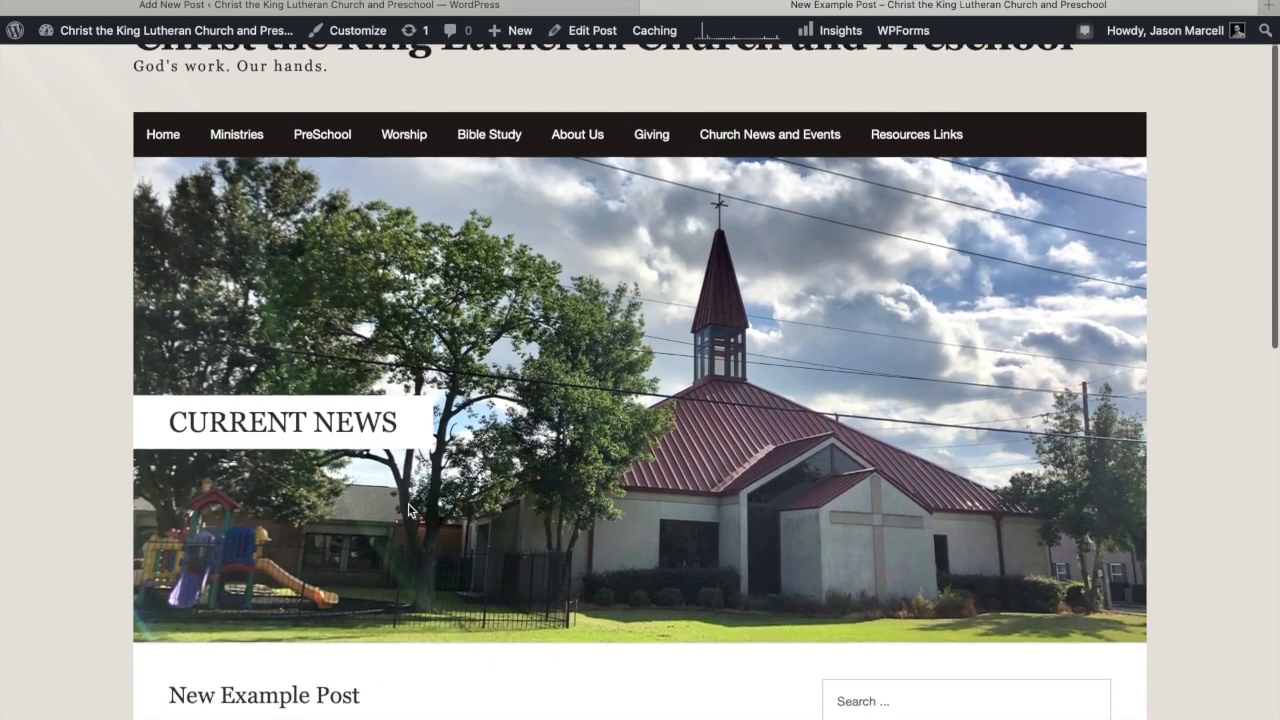
pyautogui.scroll(-5, 408, 510)
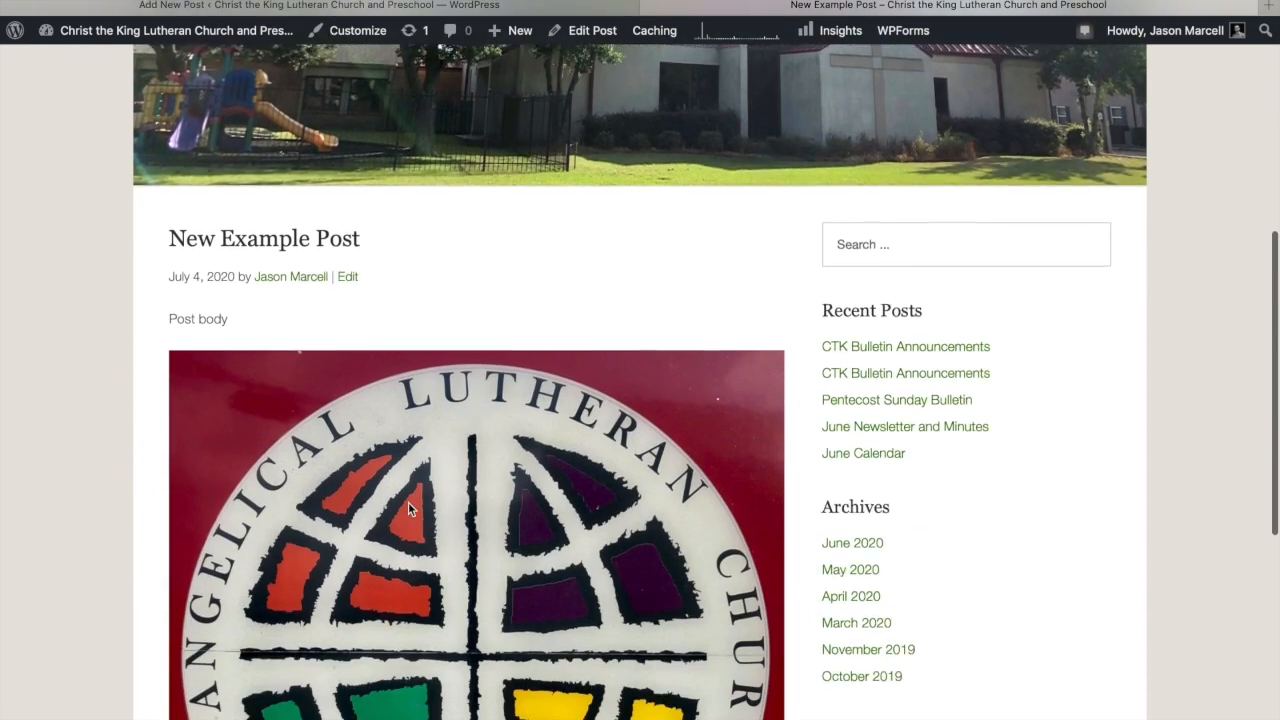
pyautogui.scroll(-5, 408, 508)
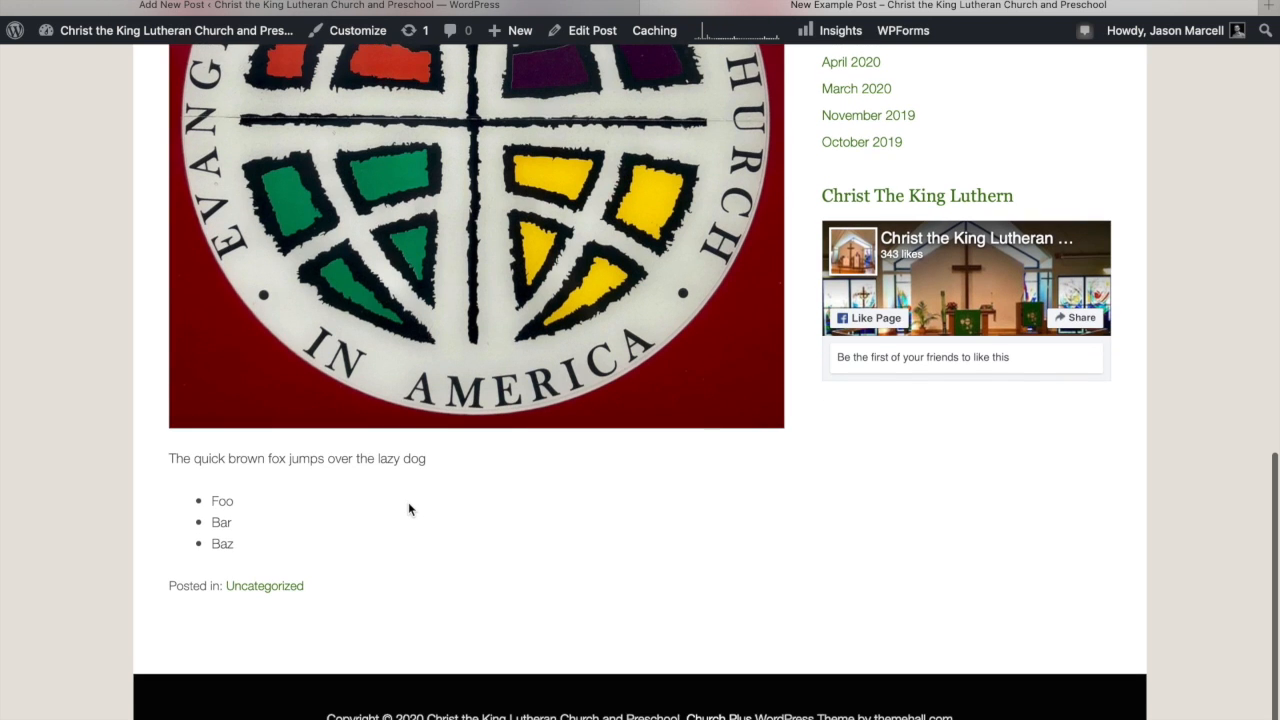
pyautogui.scroll(2, 408, 510)
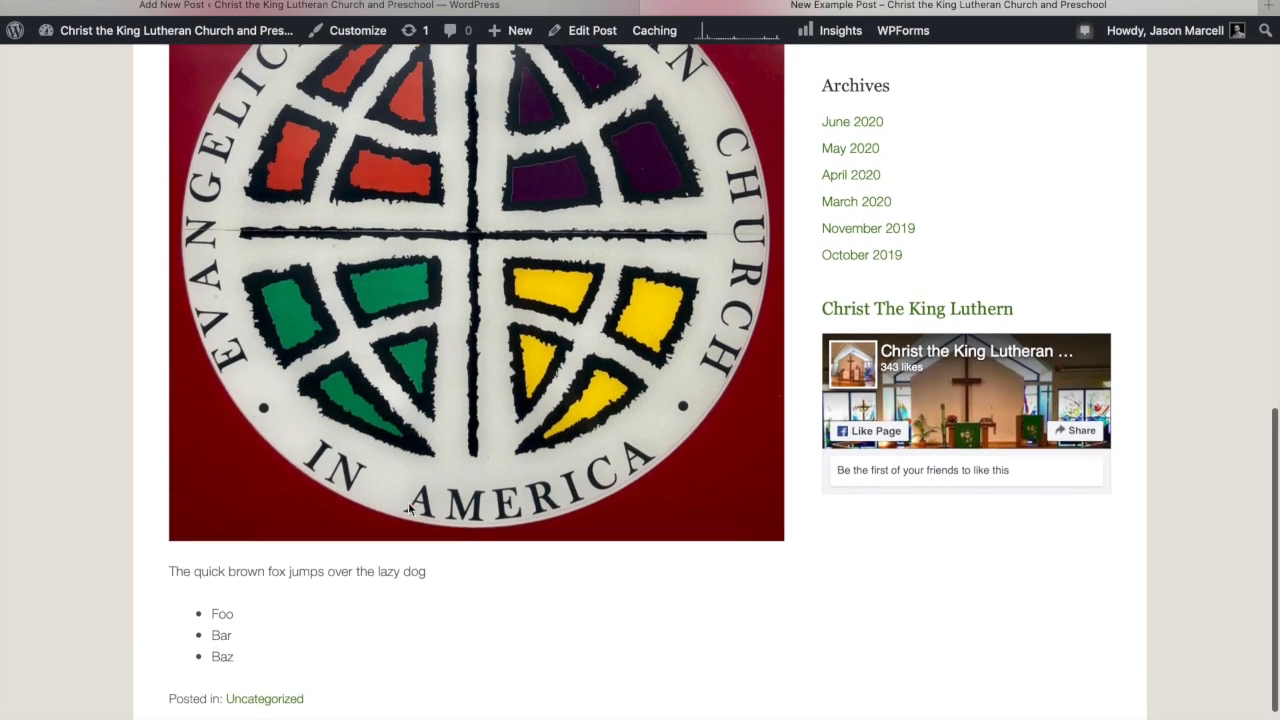
pyautogui.scroll(4, 408, 508)
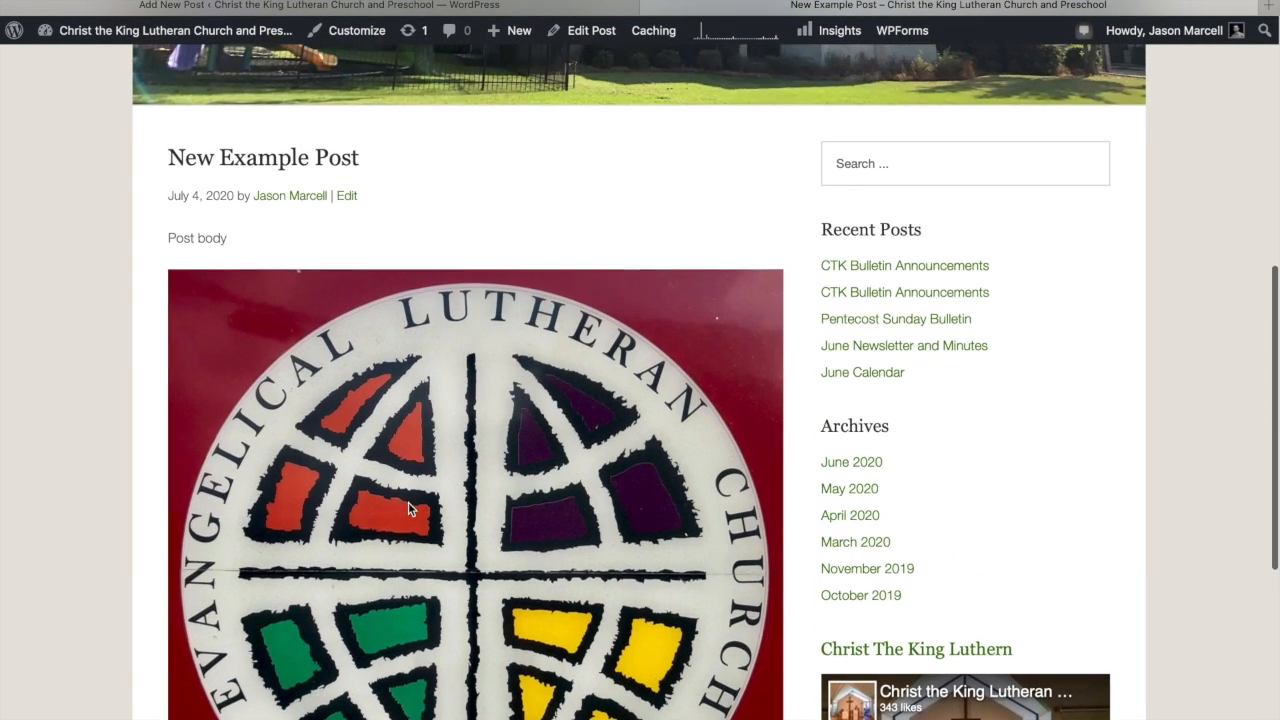
pyautogui.scroll(-1, 408, 502)
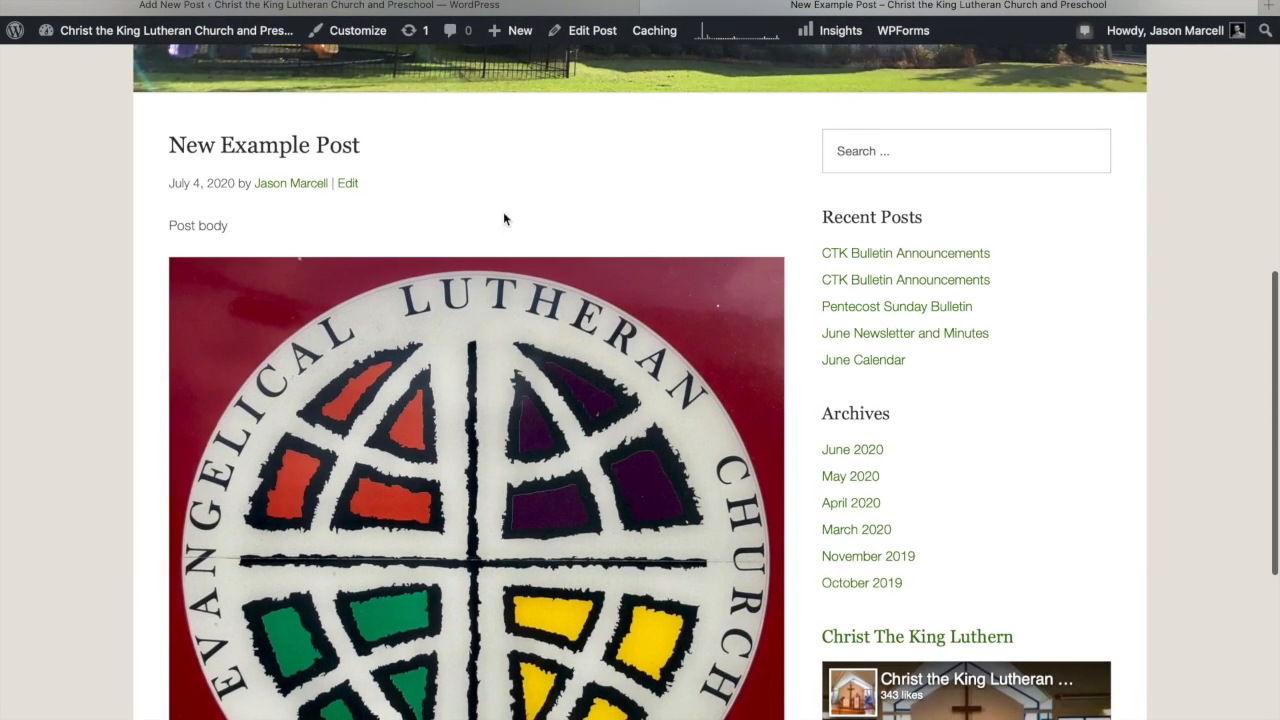
pyautogui.click(651, 9)
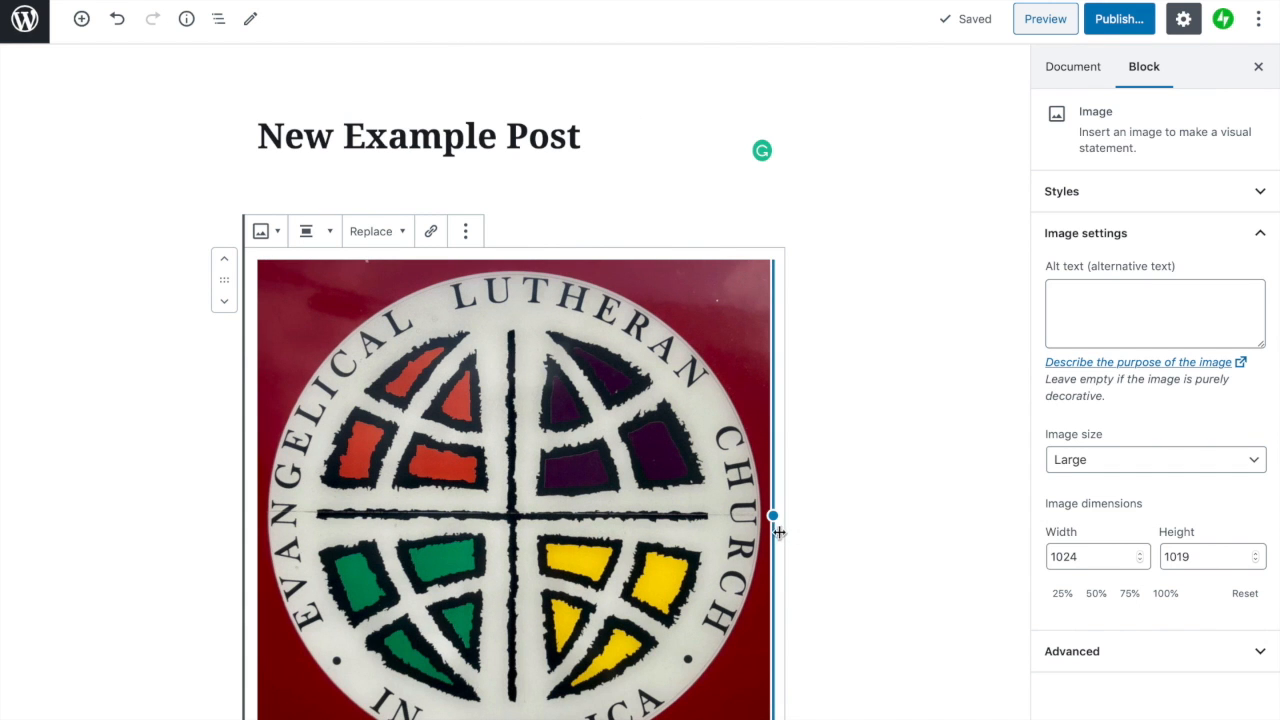
# Step: Shrink the emblem image to about 252 by 251 pixels and caption it "This is the ELCA Seal"
pyautogui.moveTo(772, 515); pyautogui.dragTo(483, 512)
pyautogui.click(363, 506)
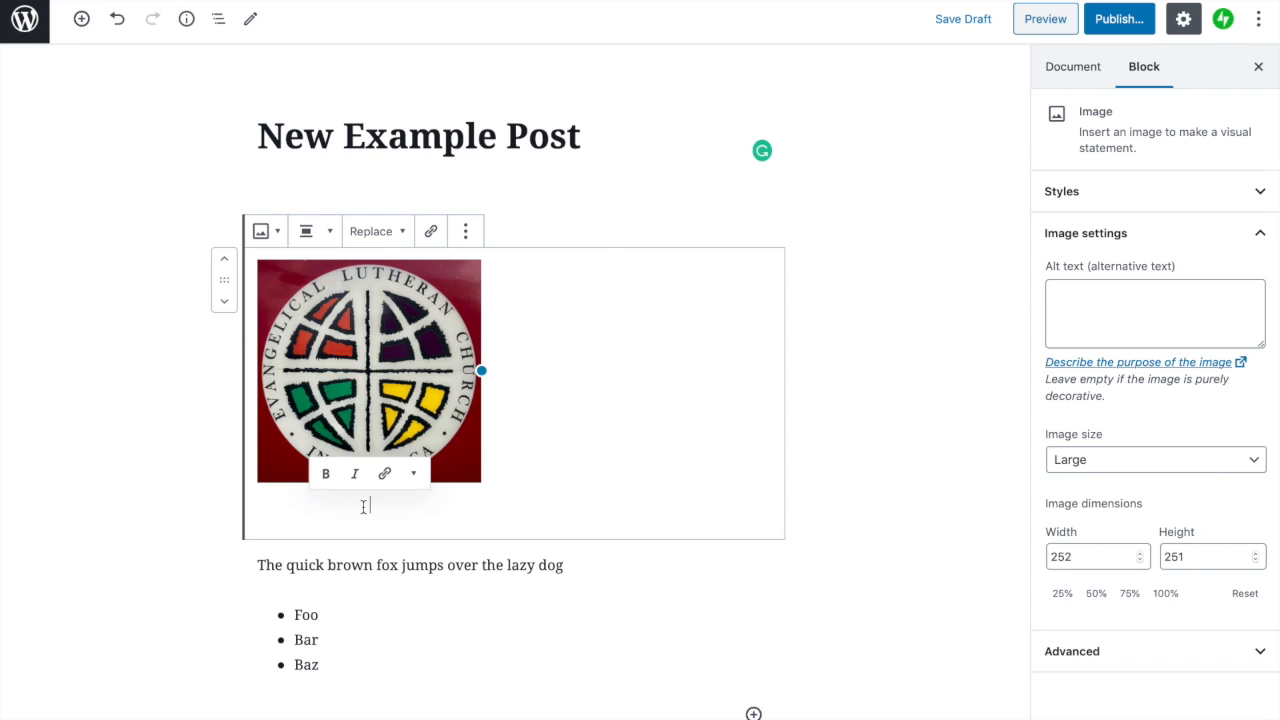
pyautogui.write('This is ')
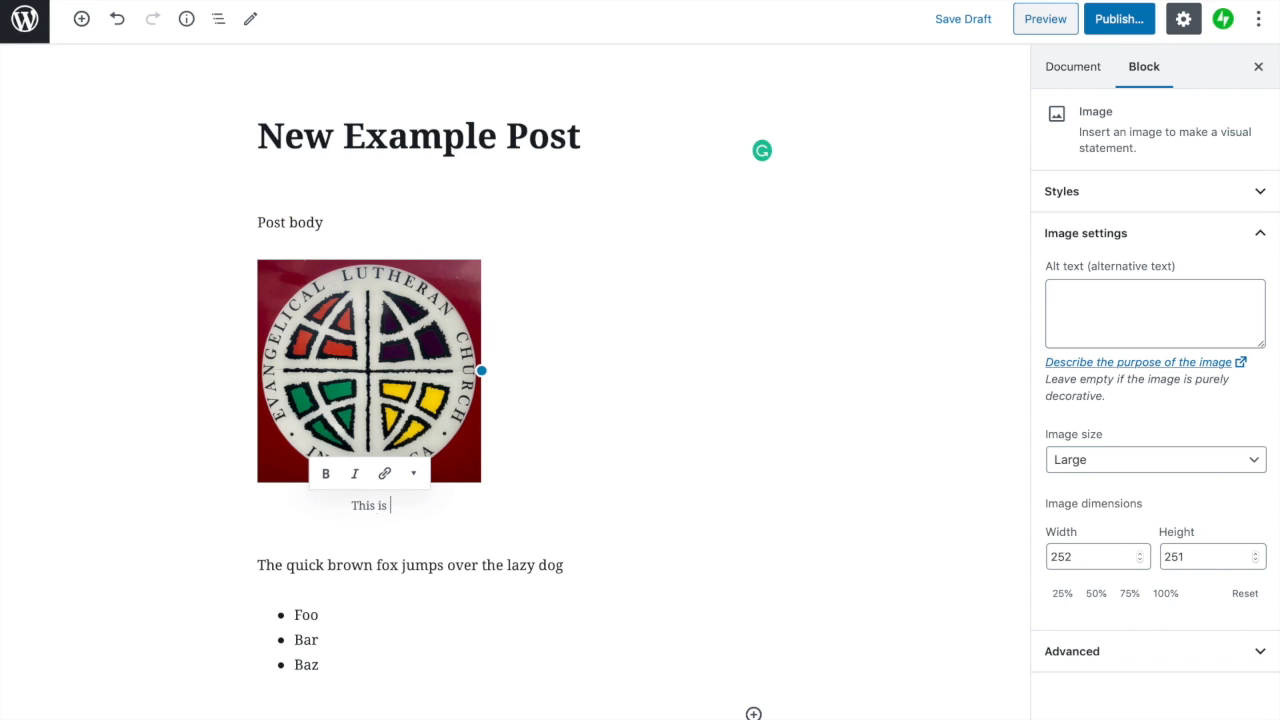
pyautogui.write('the ELCA Seal')
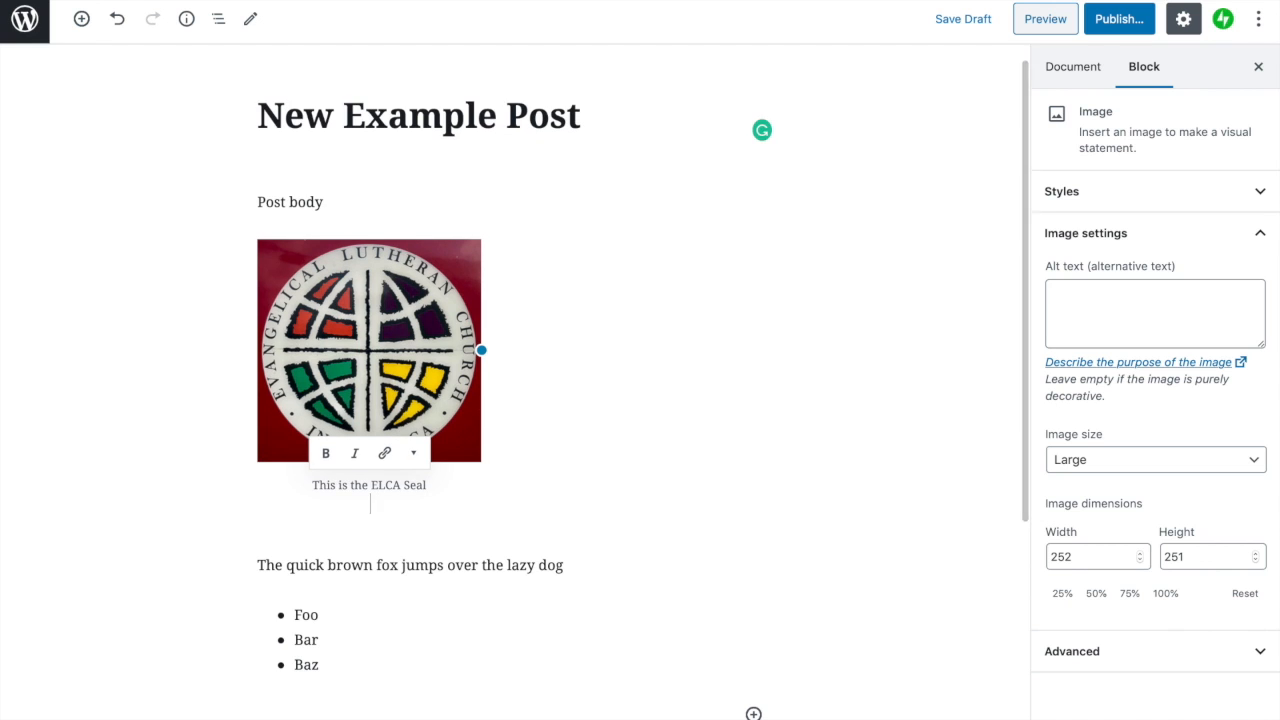
pyautogui.click(751, 612)
pyautogui.click(562, 444)
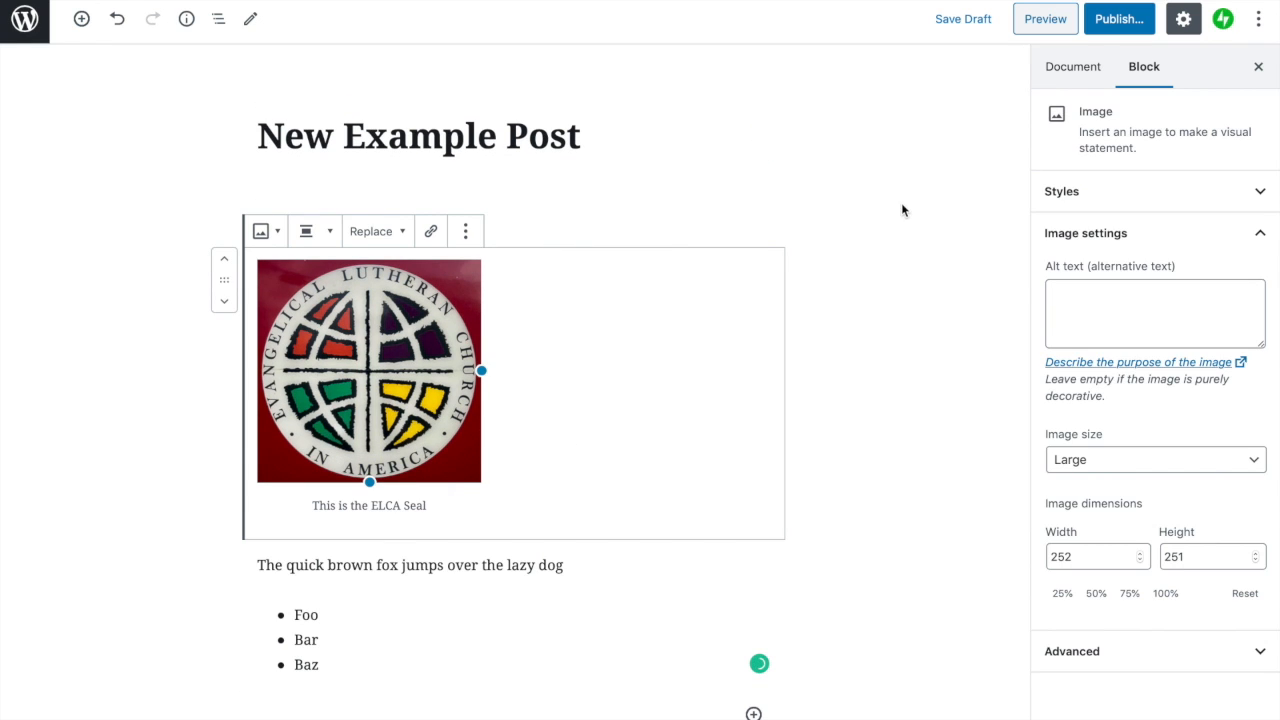
# Step: Preview the post again to check the resized emblem and its caption, and return to the editor
pyautogui.click(1054, 25)
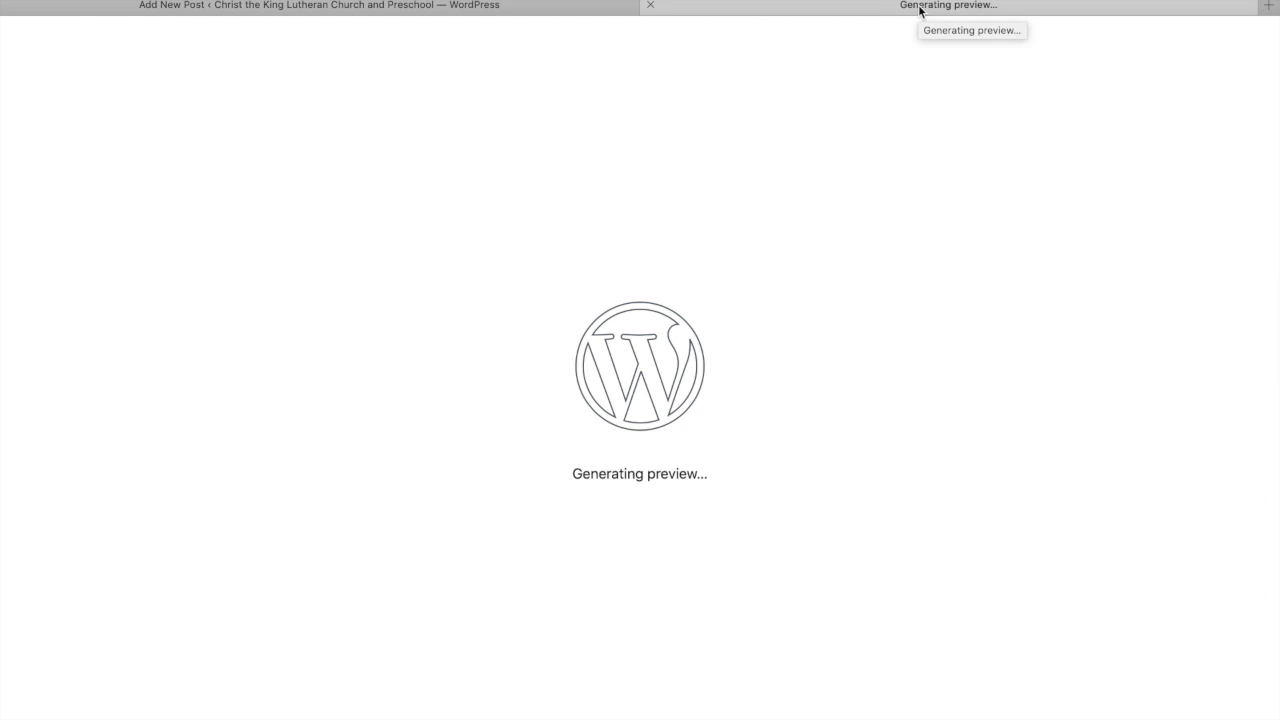
pyautogui.scroll(-5, 703, 353)
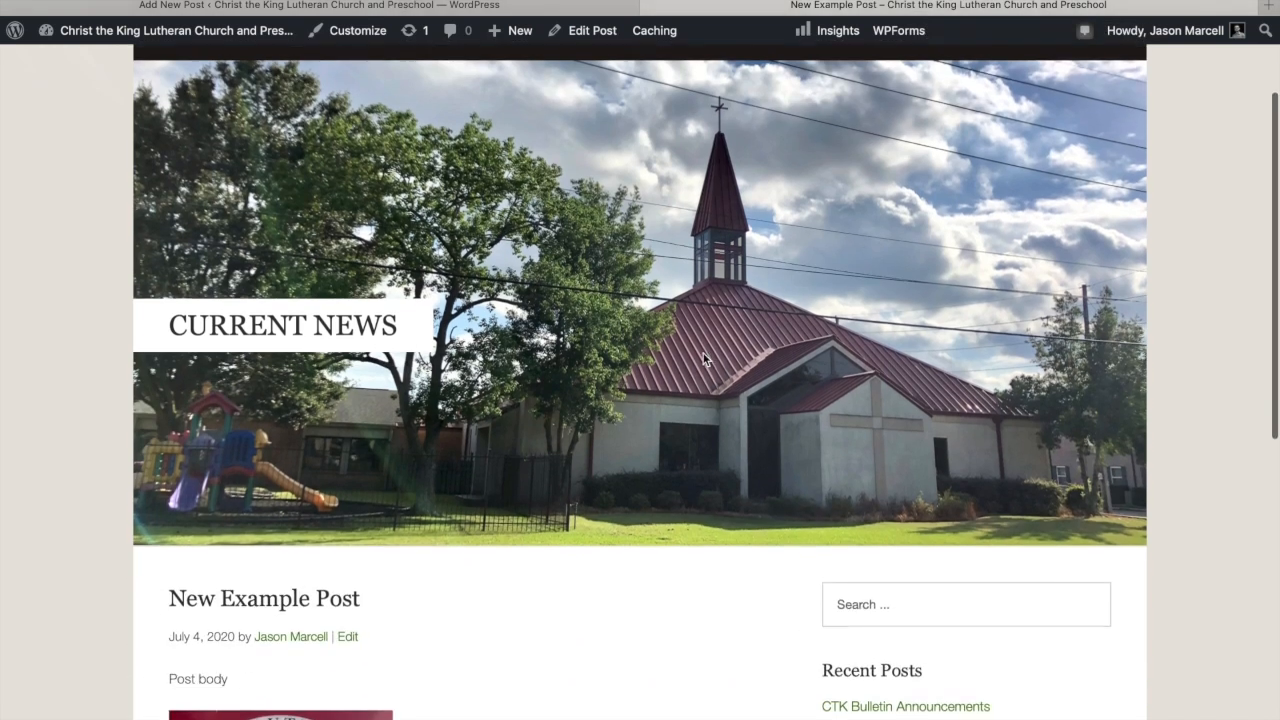
pyautogui.scroll(-3, 703, 360)
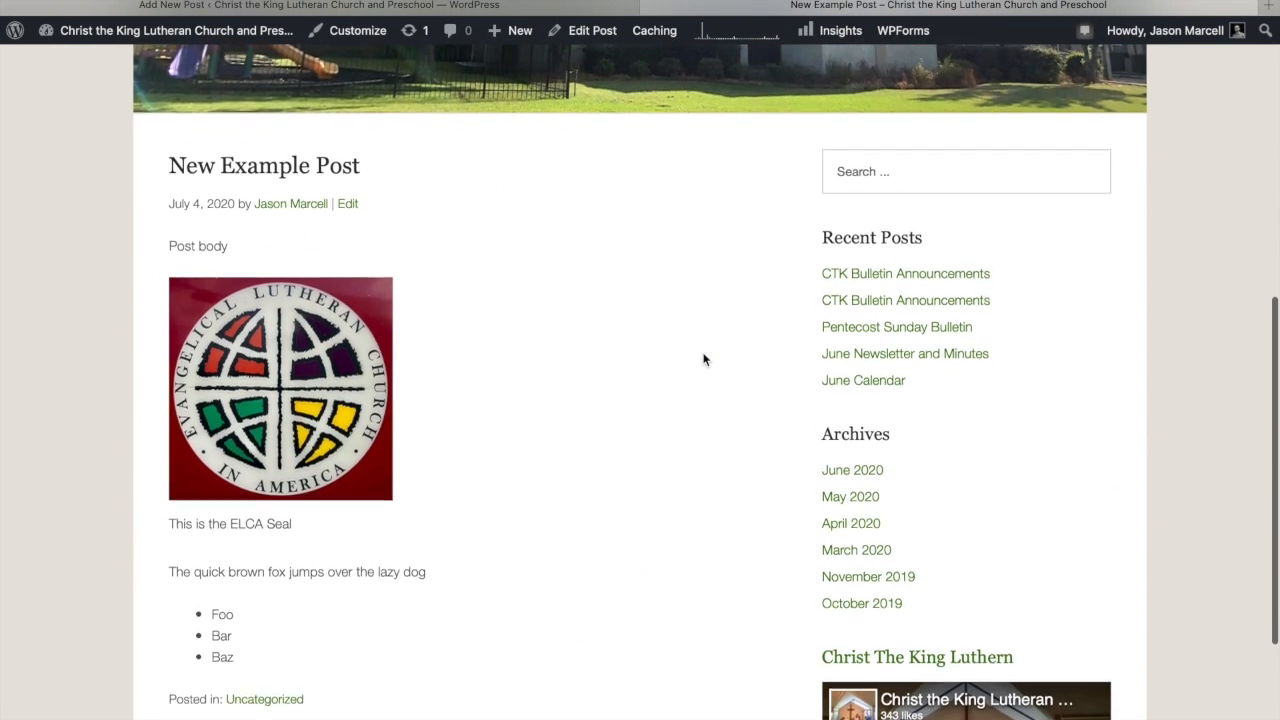
pyautogui.click(651, 5)
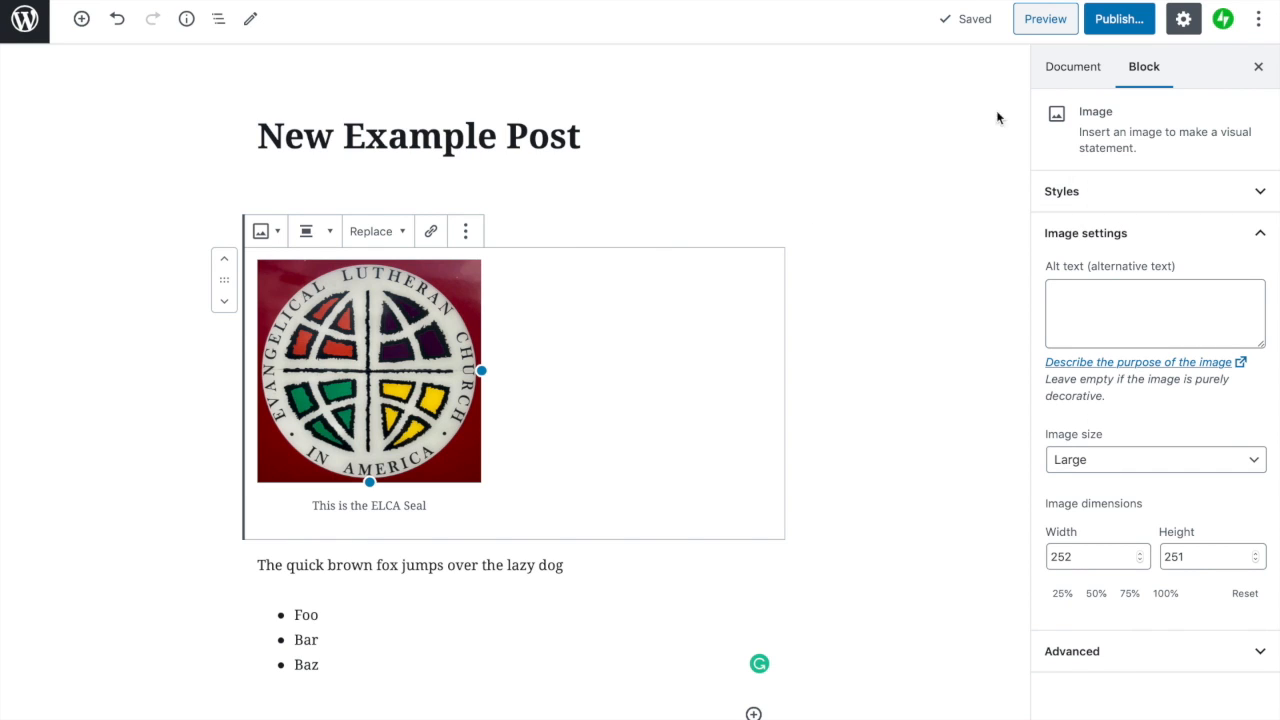
# Step: Change the post's author to ctkno in the document settings
pyautogui.click(1065, 74)
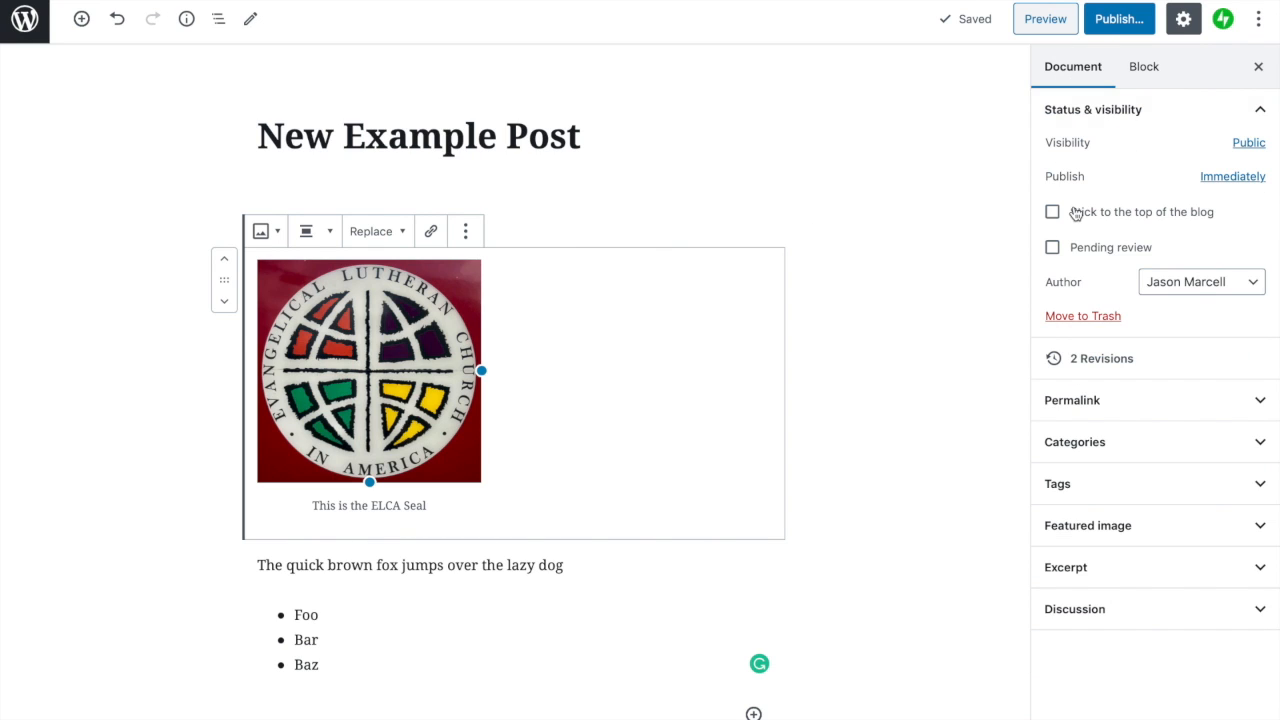
pyautogui.click(1204, 286)
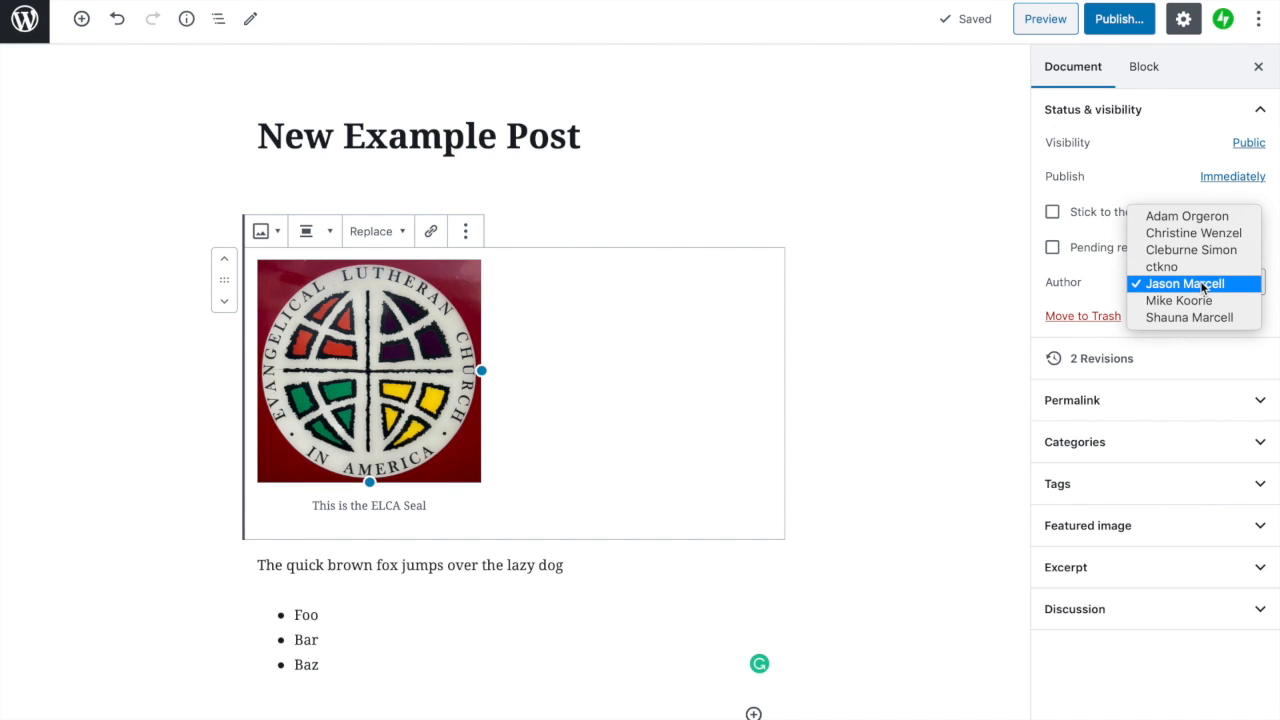
pyautogui.click(1205, 267)
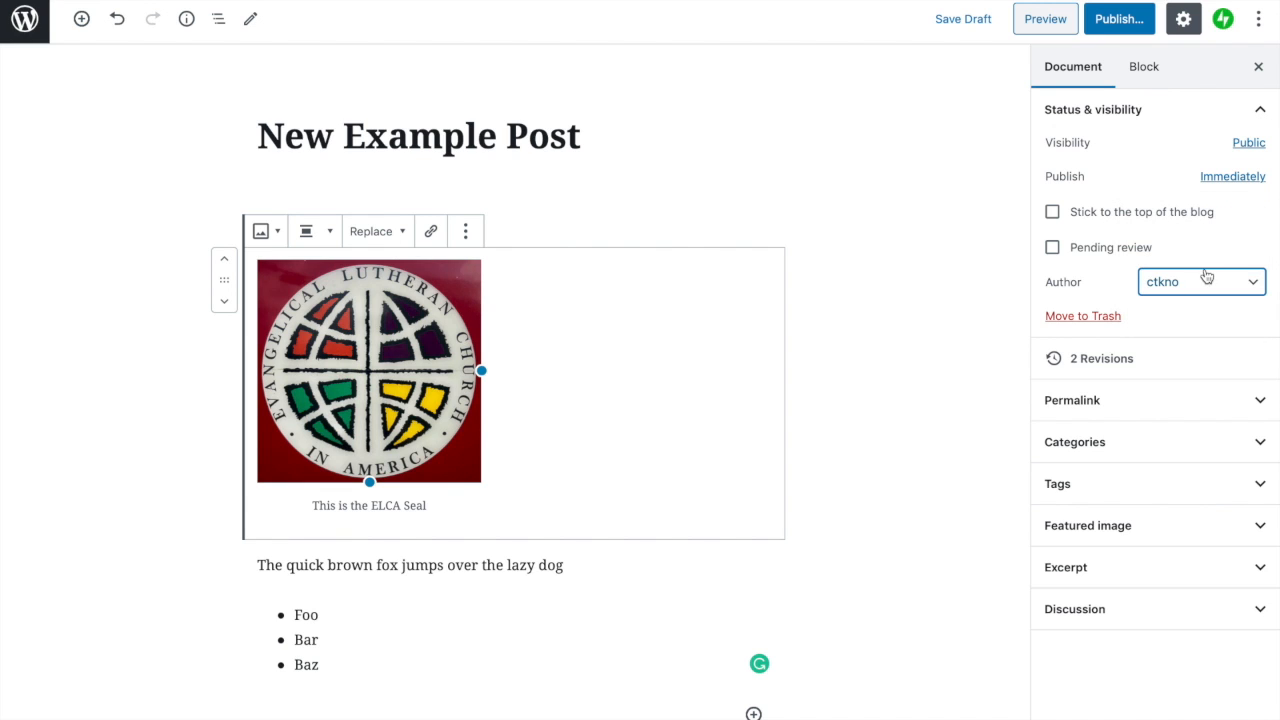
# Step: Examine the post's permalink, categories, tags, featured image, excerpt and discussion settings
pyautogui.click(1170, 408)
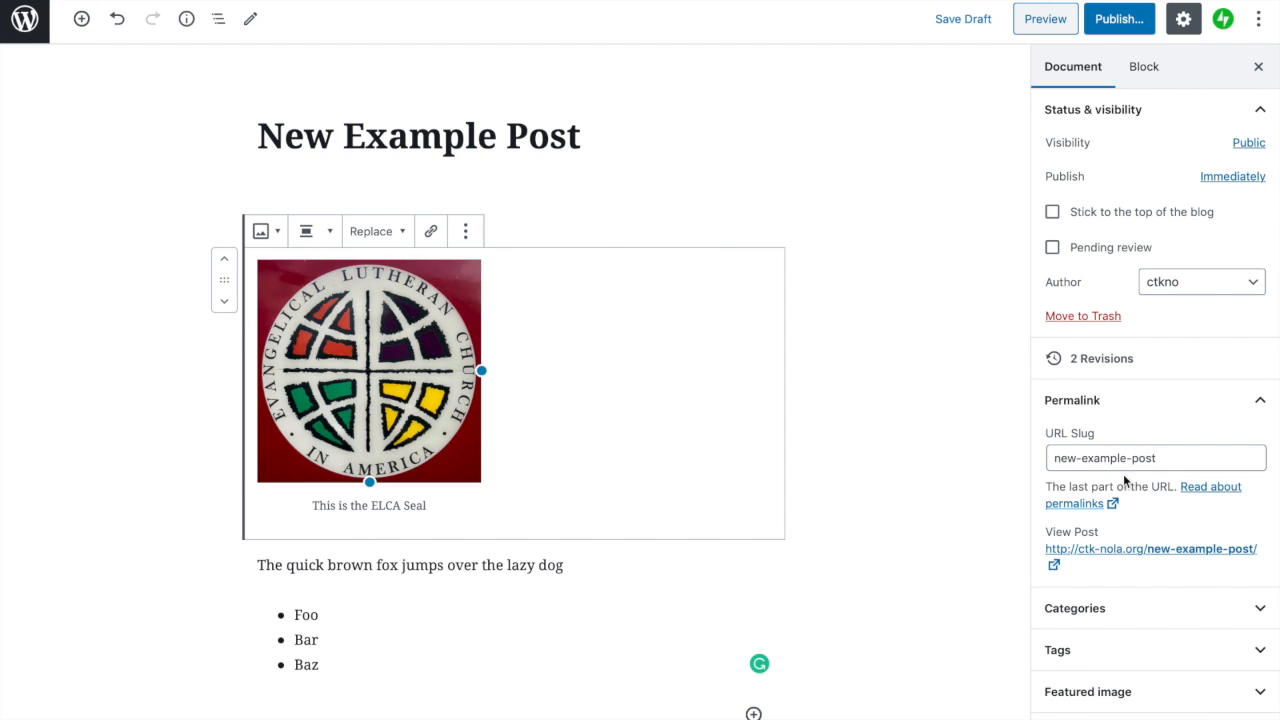
pyautogui.scroll(-1, 1130, 571)
pyautogui.click(1146, 561)
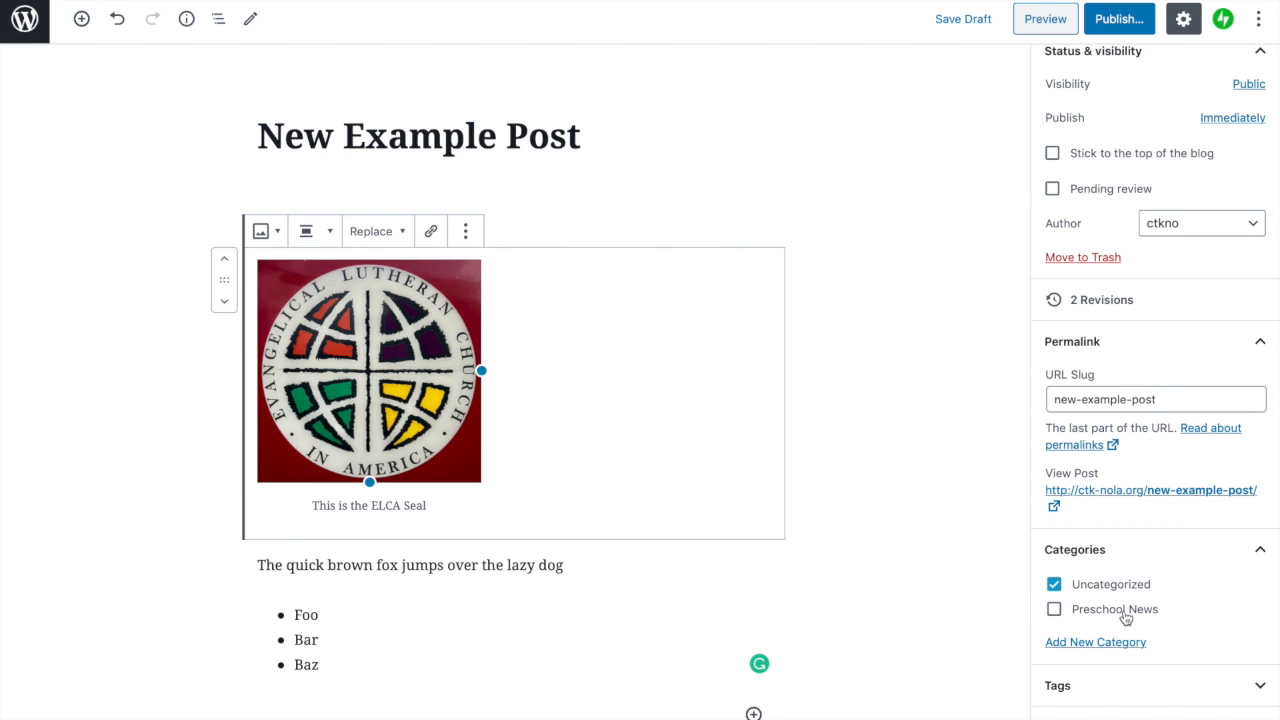
pyautogui.scroll(-2, 1126, 618)
pyautogui.click(1100, 593)
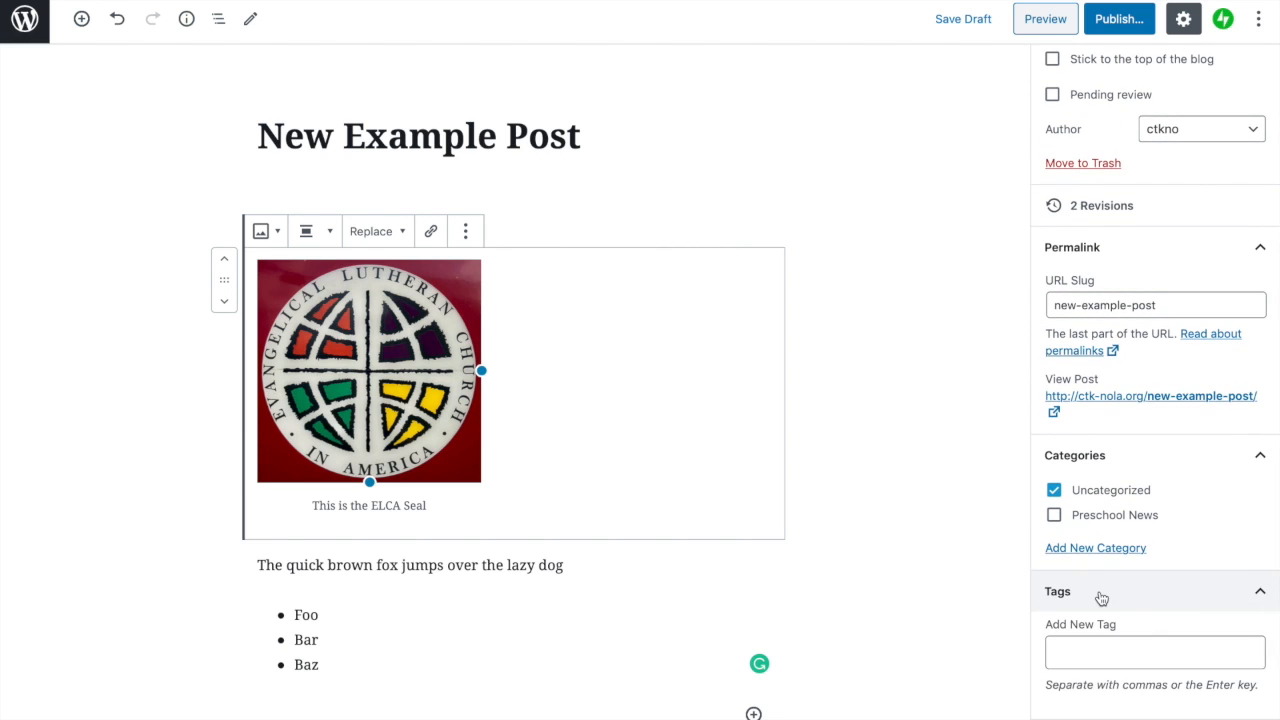
pyautogui.scroll(-2, 1101, 598)
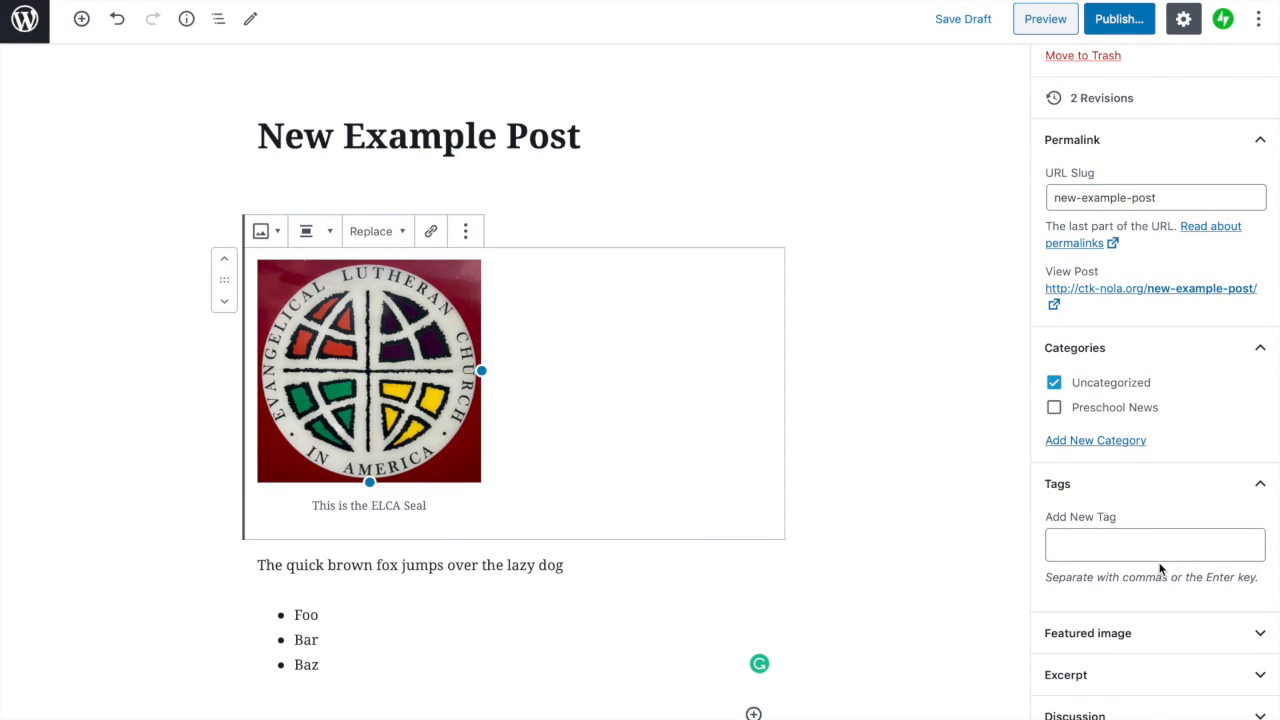
pyautogui.click(1130, 645)
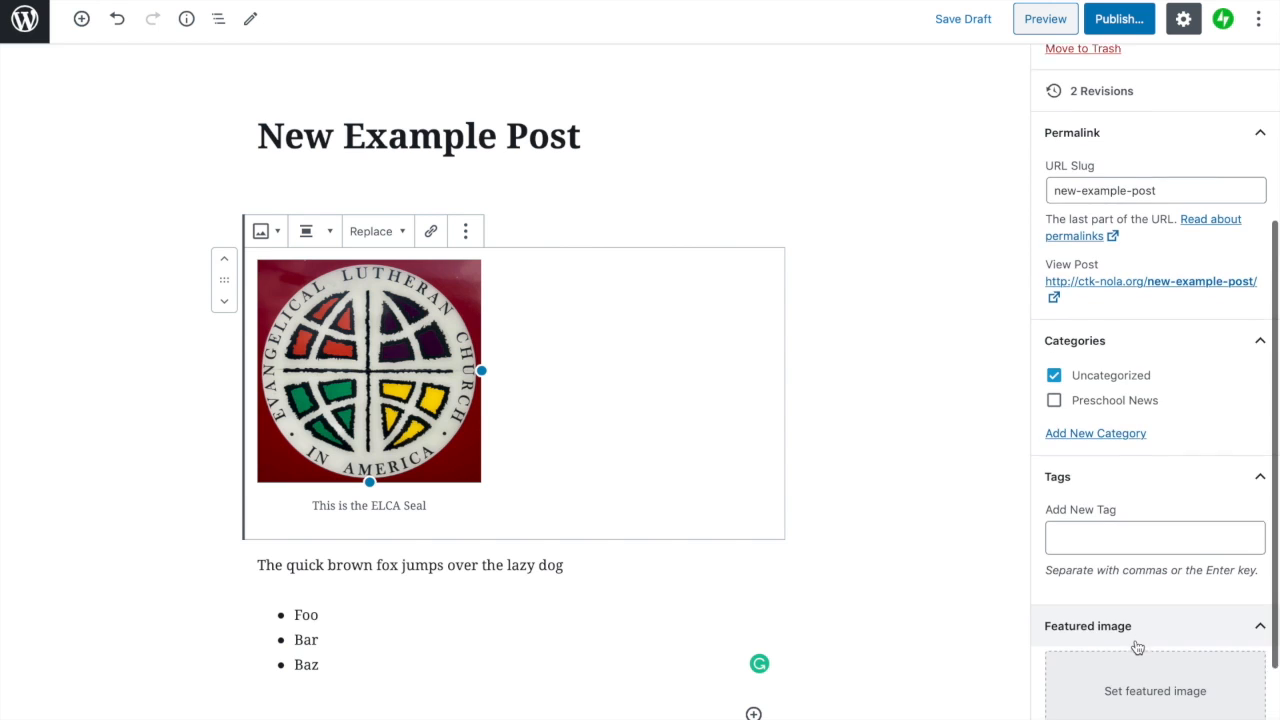
pyautogui.scroll(-2, 1137, 648)
pyautogui.click(1136, 676)
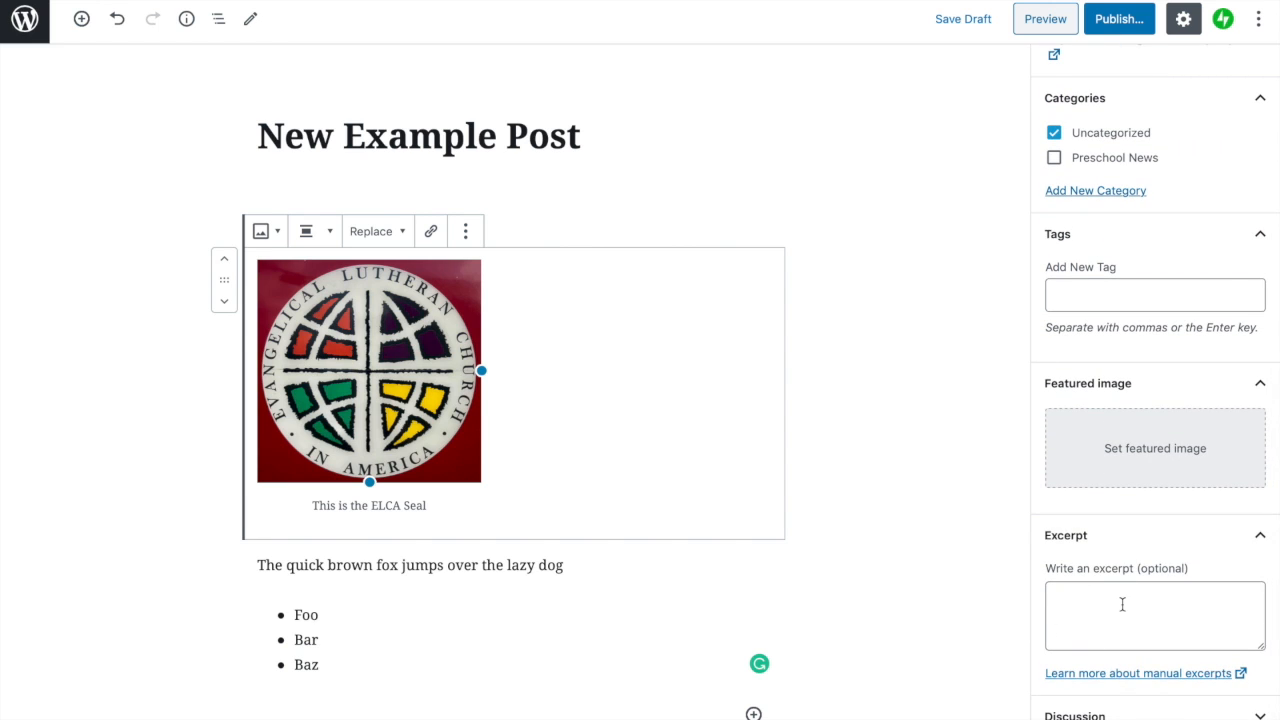
pyautogui.click(1137, 716)
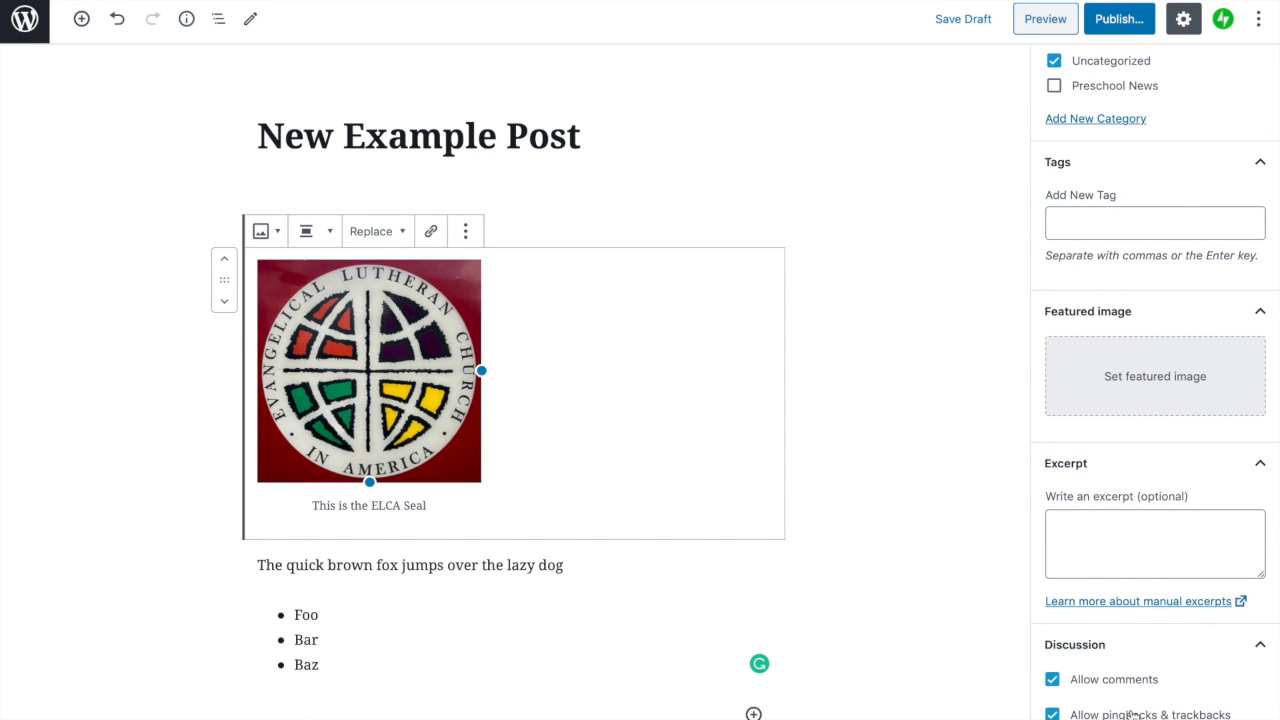
pyautogui.scroll(6, 1119, 260)
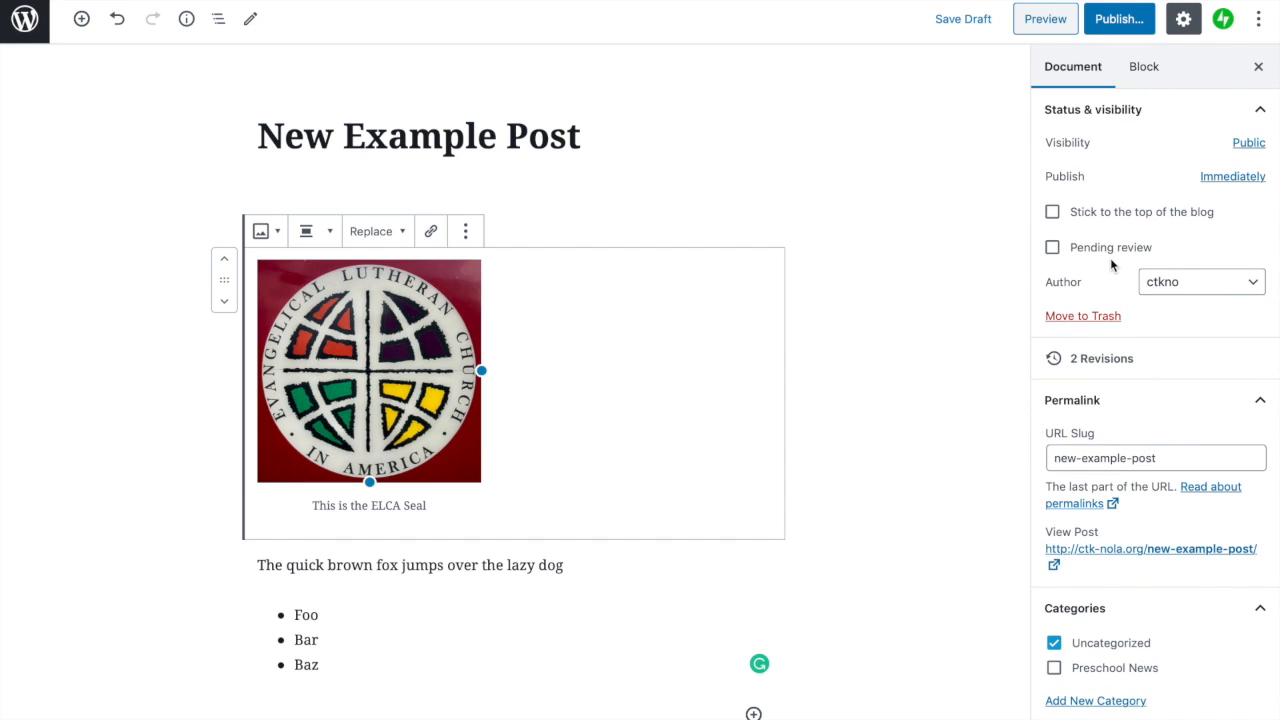
# Step: Look at the post's publish date and visibility options without changing them
pyautogui.click(1228, 177)
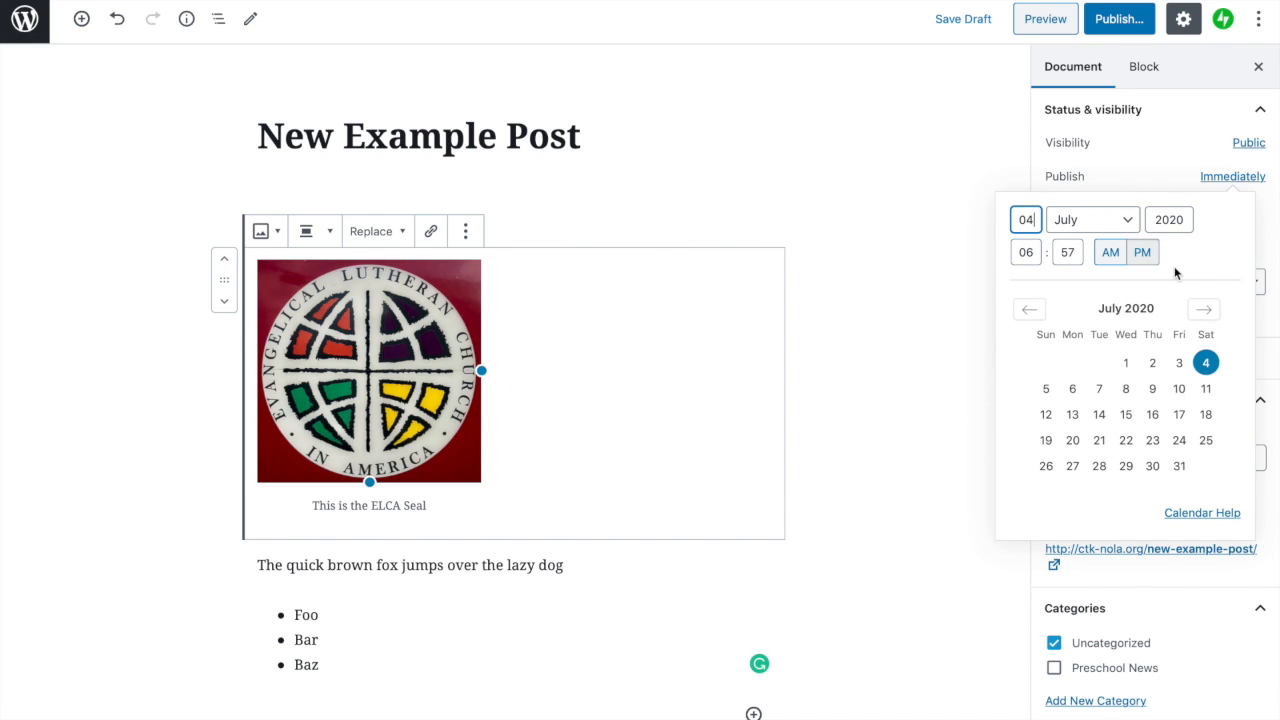
pyautogui.click(1137, 145)
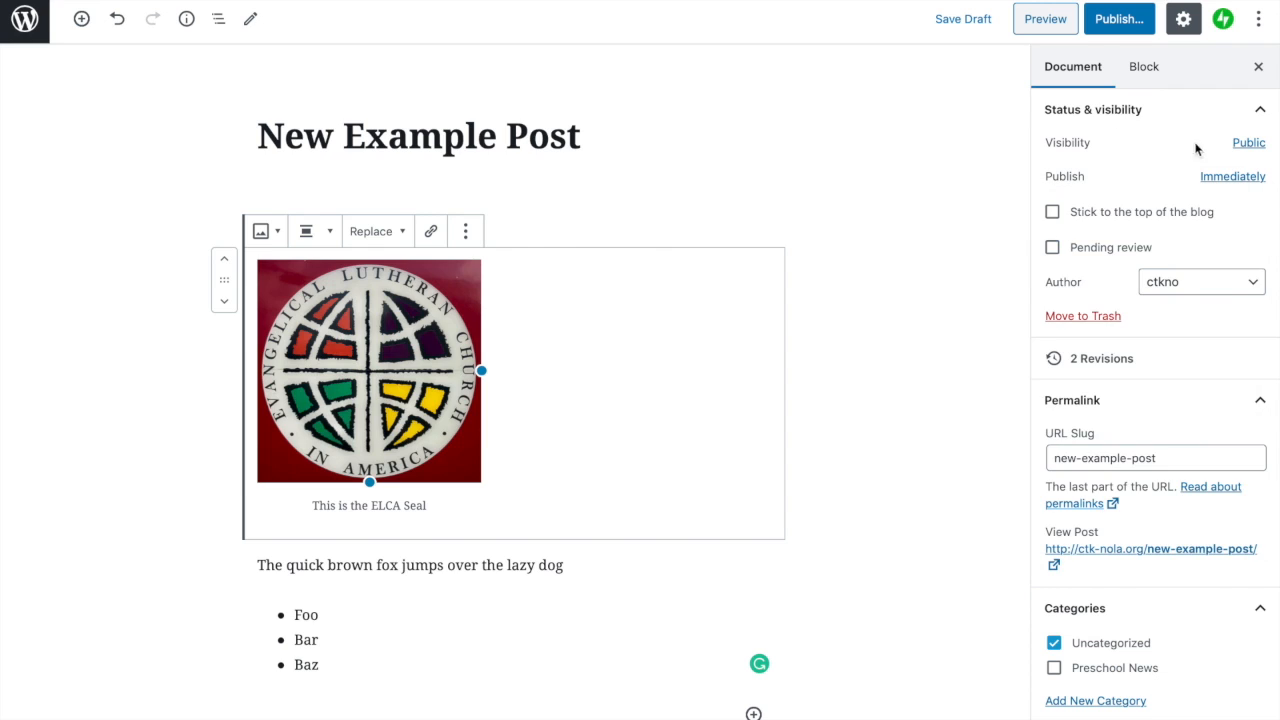
pyautogui.click(1249, 145)
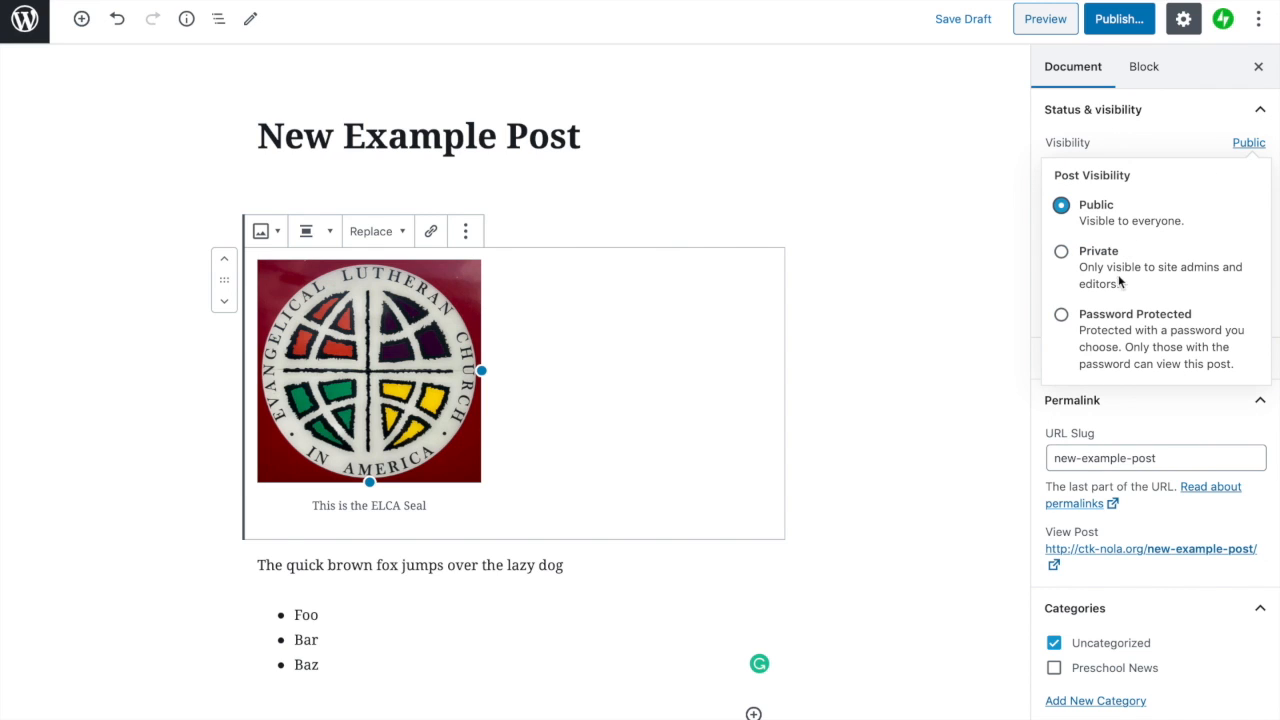
pyautogui.click(1211, 140)
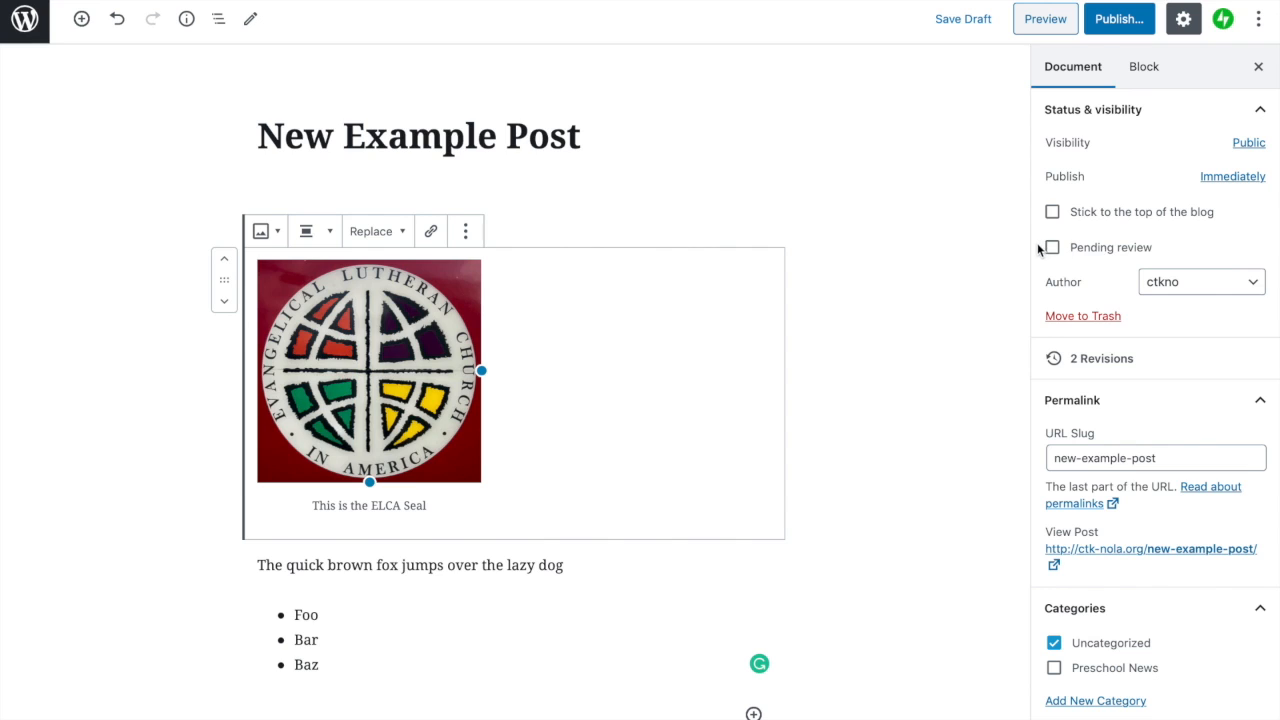
# Step: Publish the example post immediately with public visibility
pyautogui.click(1119, 20)
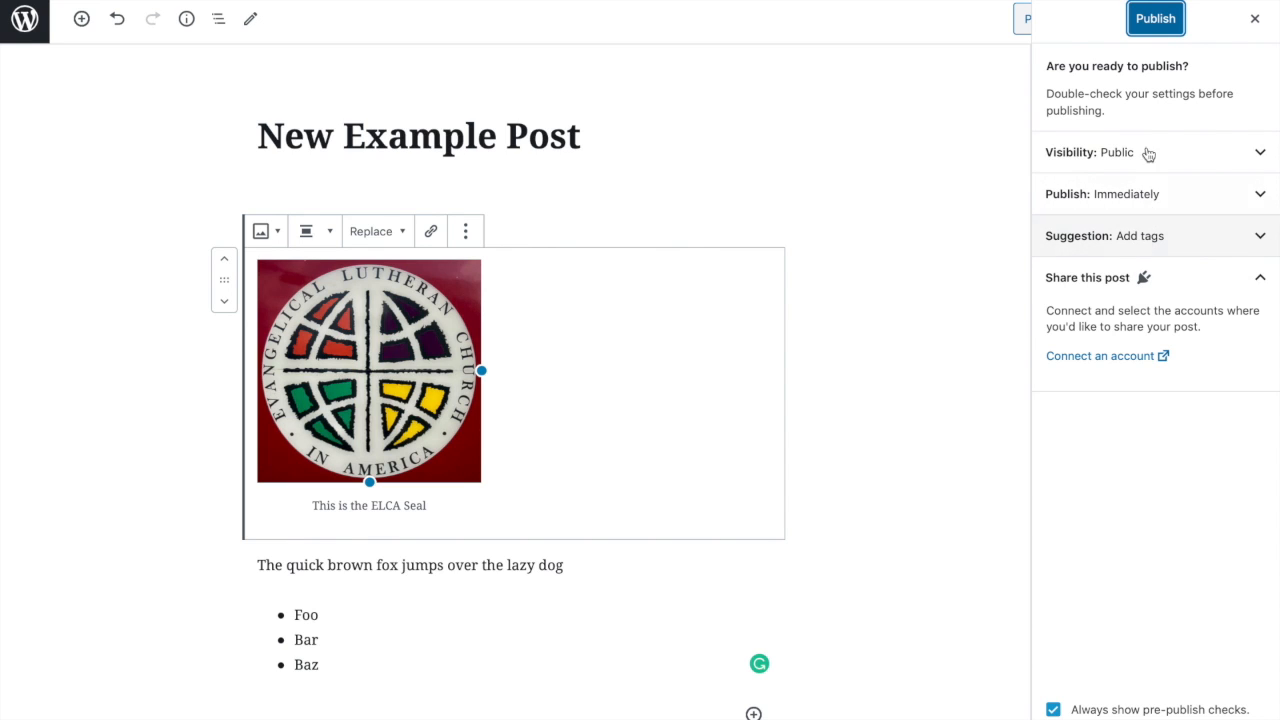
pyautogui.click(1157, 20)
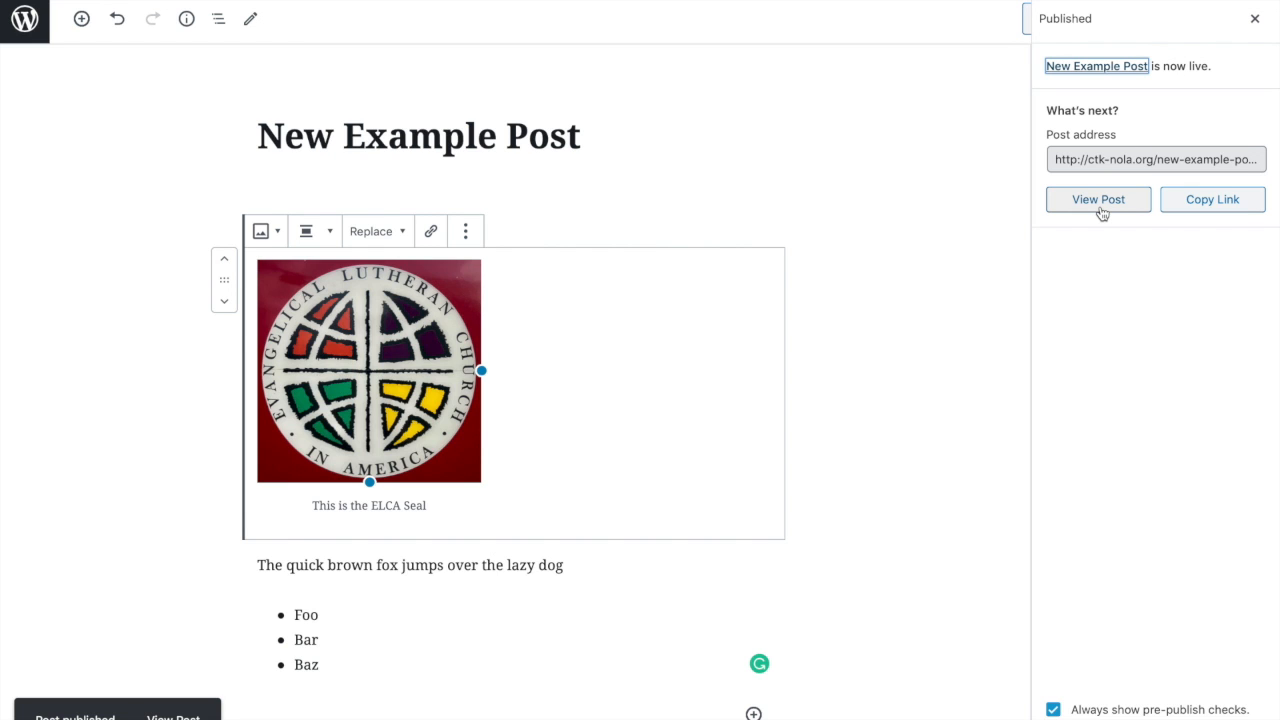
# Step: Open the church website's home page, ctk-nola.org, in a new browser tab
pyautogui.press('super+t')
pyautogui.write('ctk')
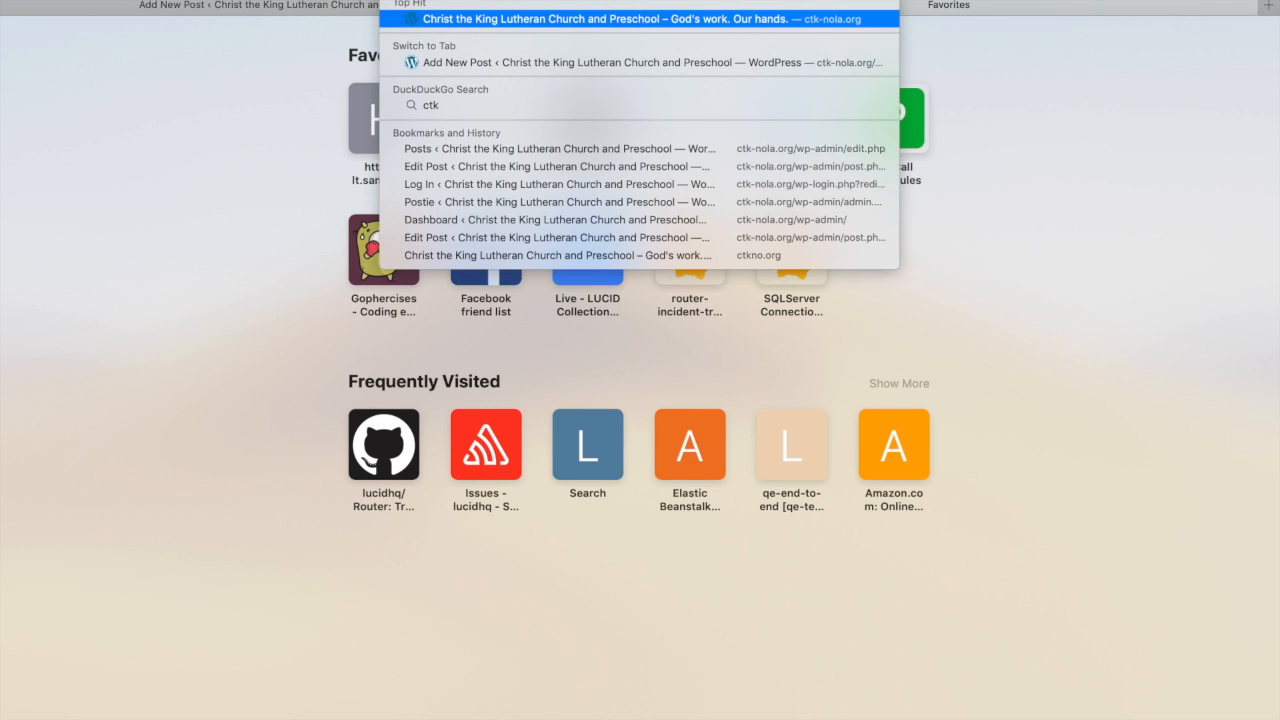
pyautogui.press('Return')
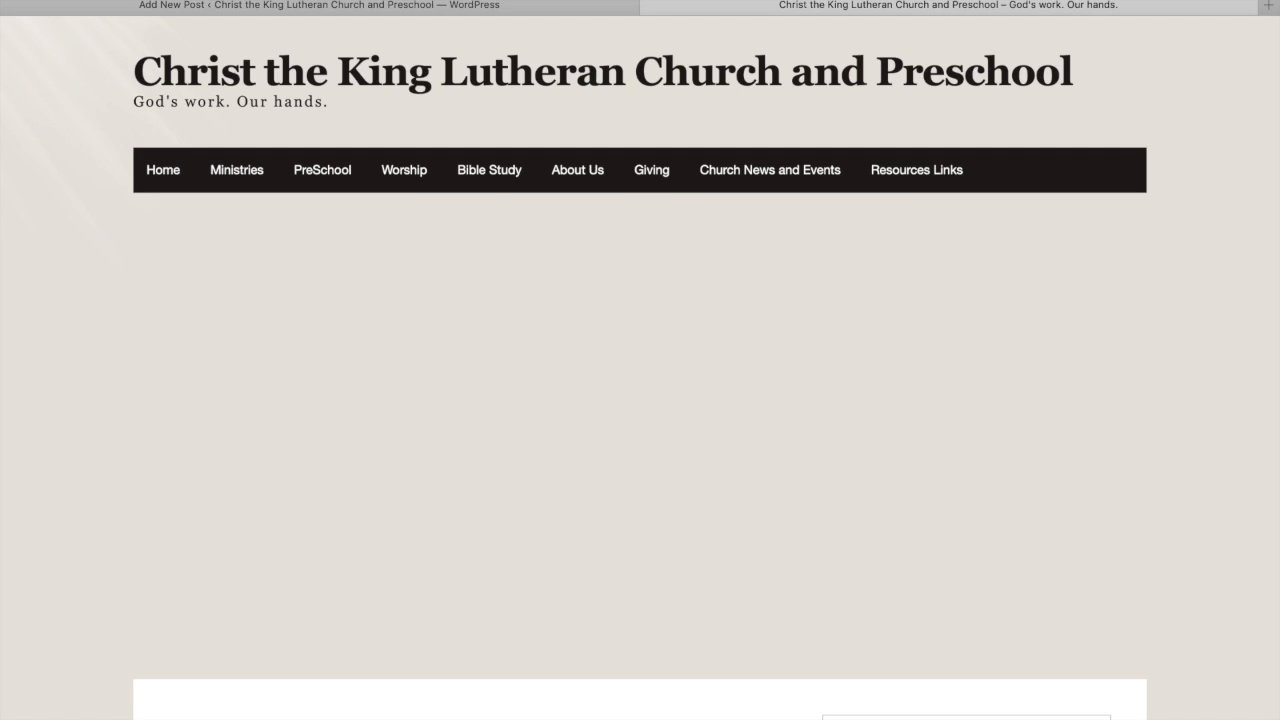
# Step: Open New Example Post from the home page's Latest News in a new tab, review its content, and close that tab
pyautogui.scroll(-2, 565, 573)
pyautogui.scroll(-5, 565, 573)
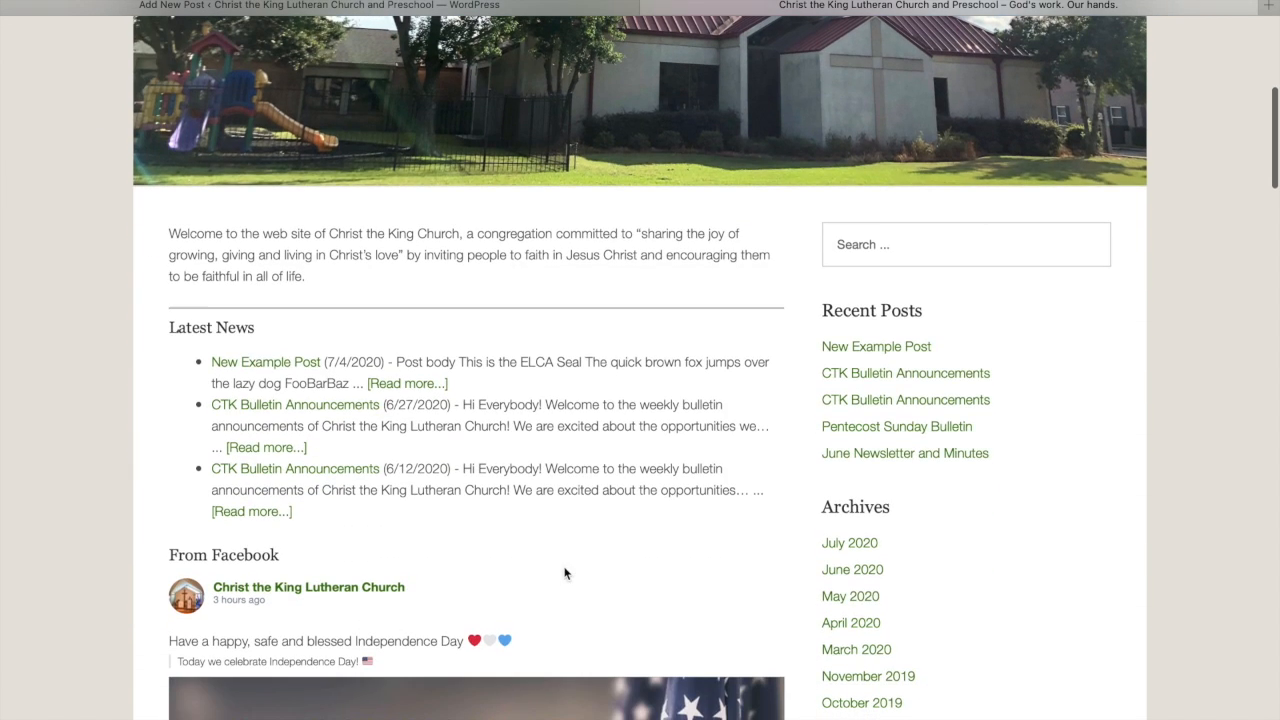
pyautogui.keyDown('super'); pyautogui.click(284, 361); pyautogui.keyUp('super')
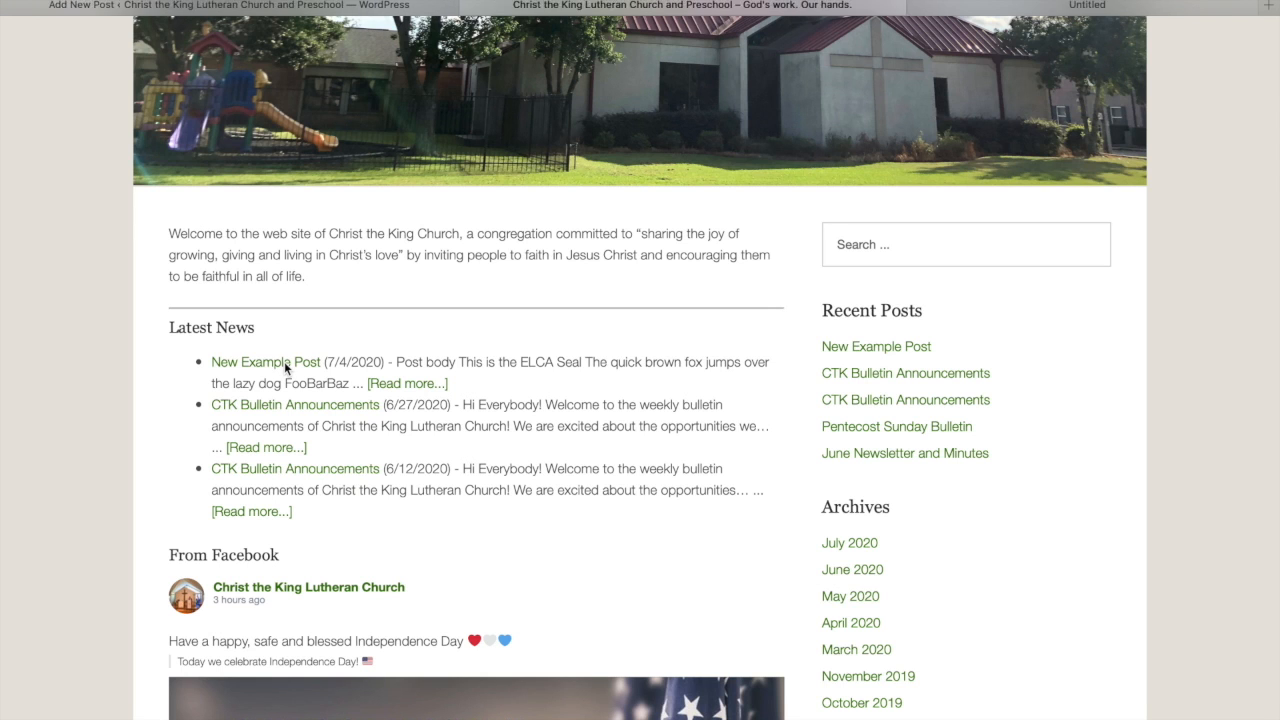
pyautogui.click(1022, 5)
pyautogui.scroll(-8, 772, 395)
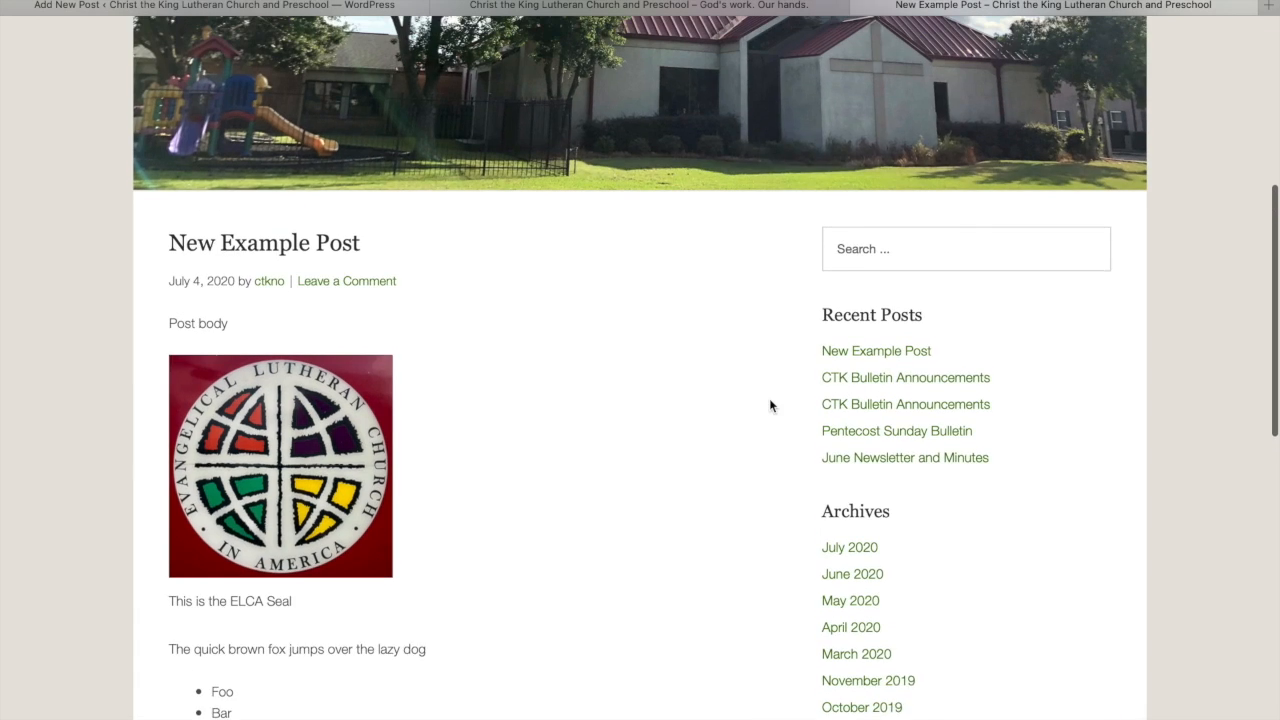
pyautogui.click(861, 6)
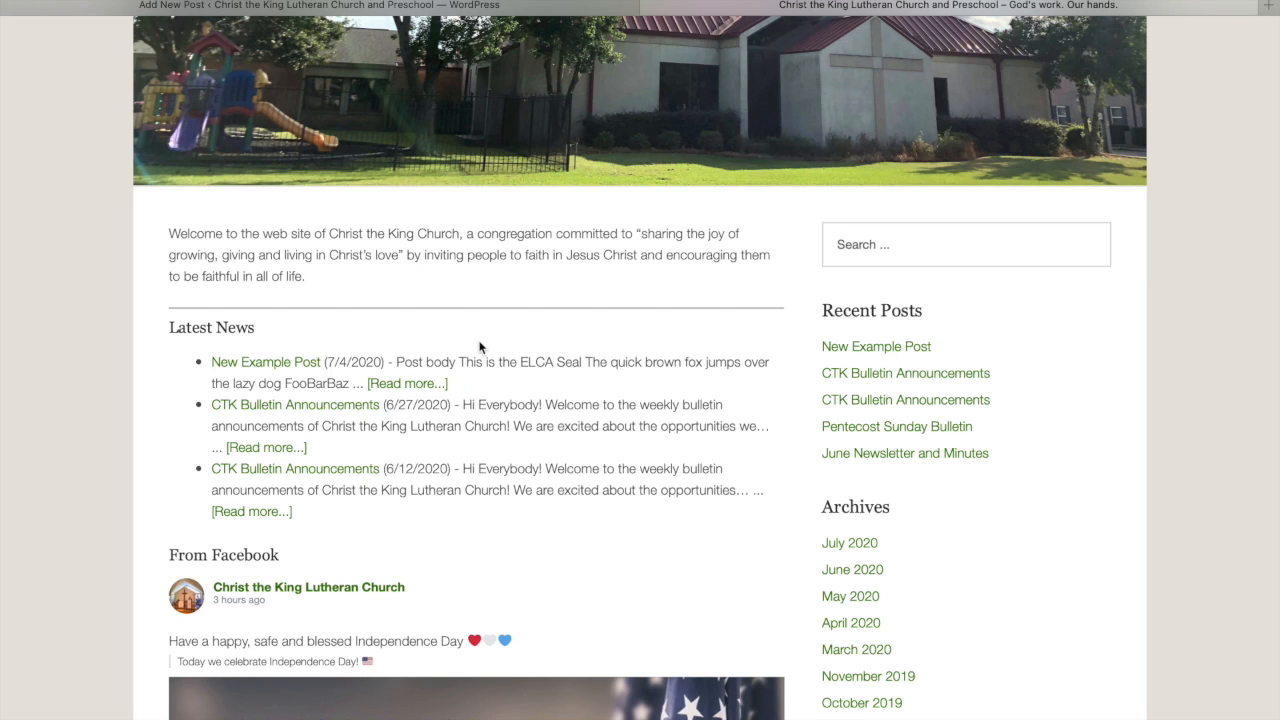
# Step: Return to the WordPress post editor and exit it to the list of all posts
pyautogui.click(514, 12)
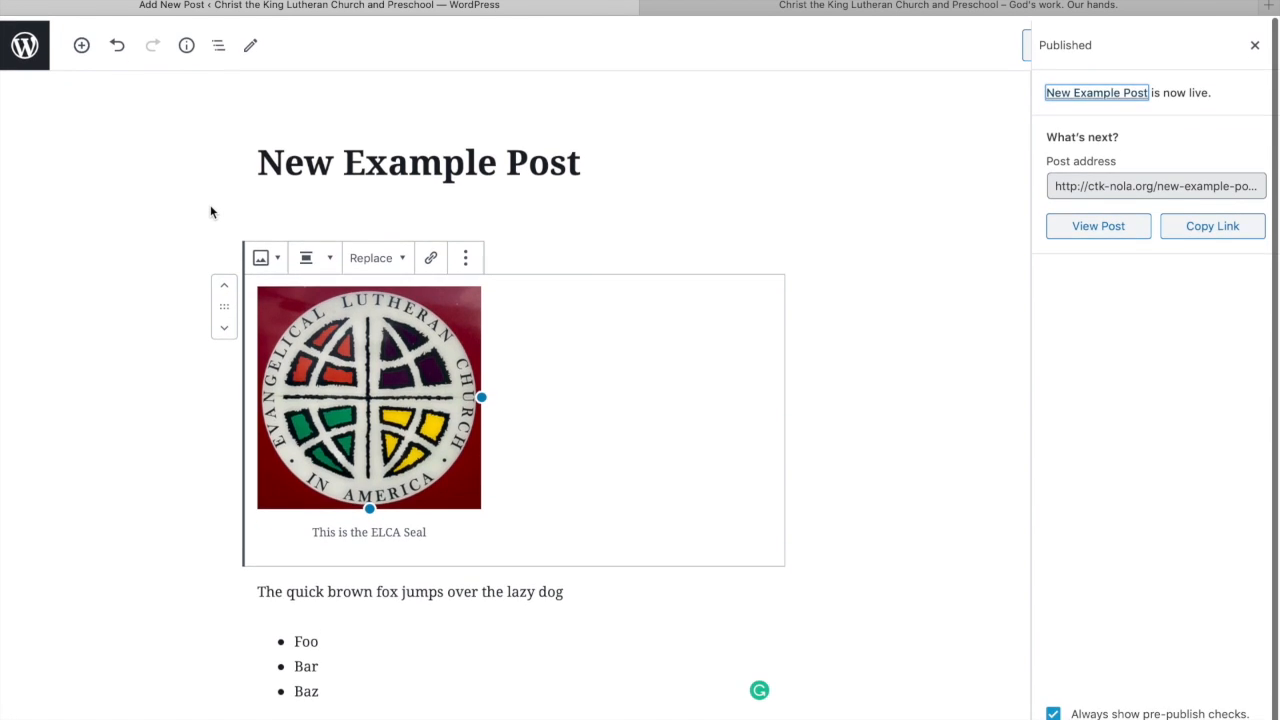
pyautogui.scroll(-5, 211, 211)
pyautogui.scroll(5, 211, 211)
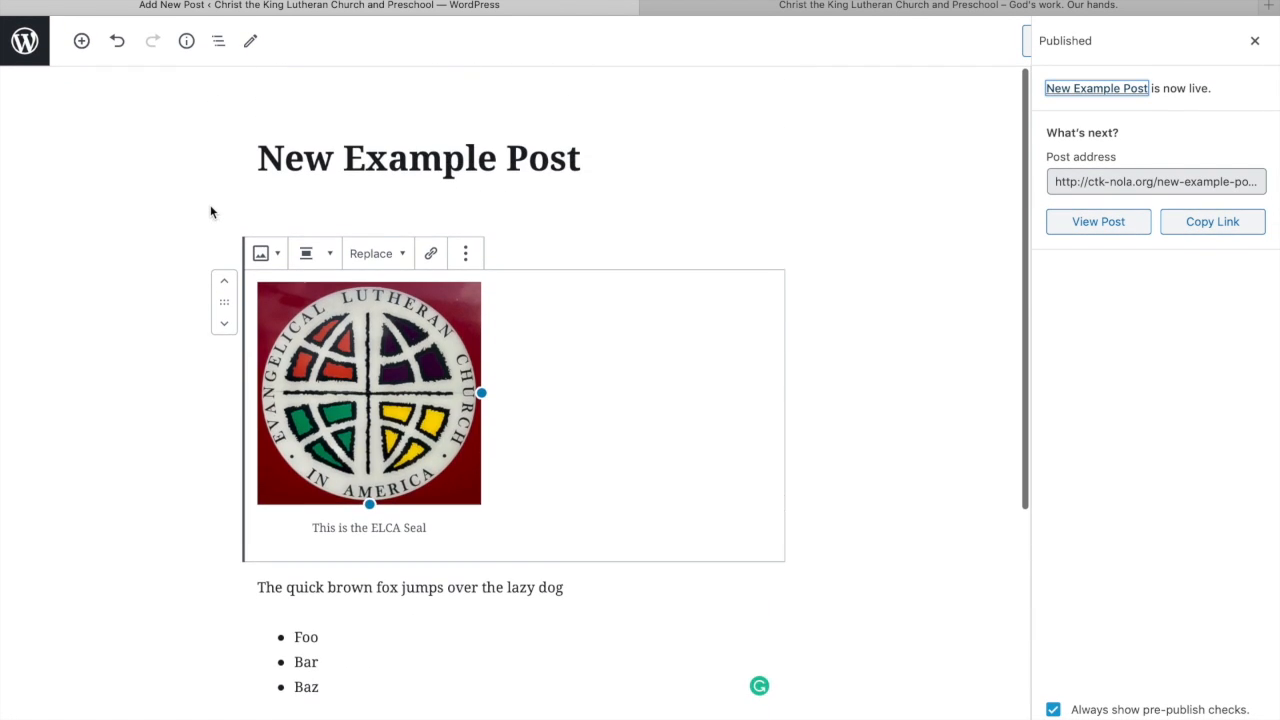
pyautogui.click(31, 223)
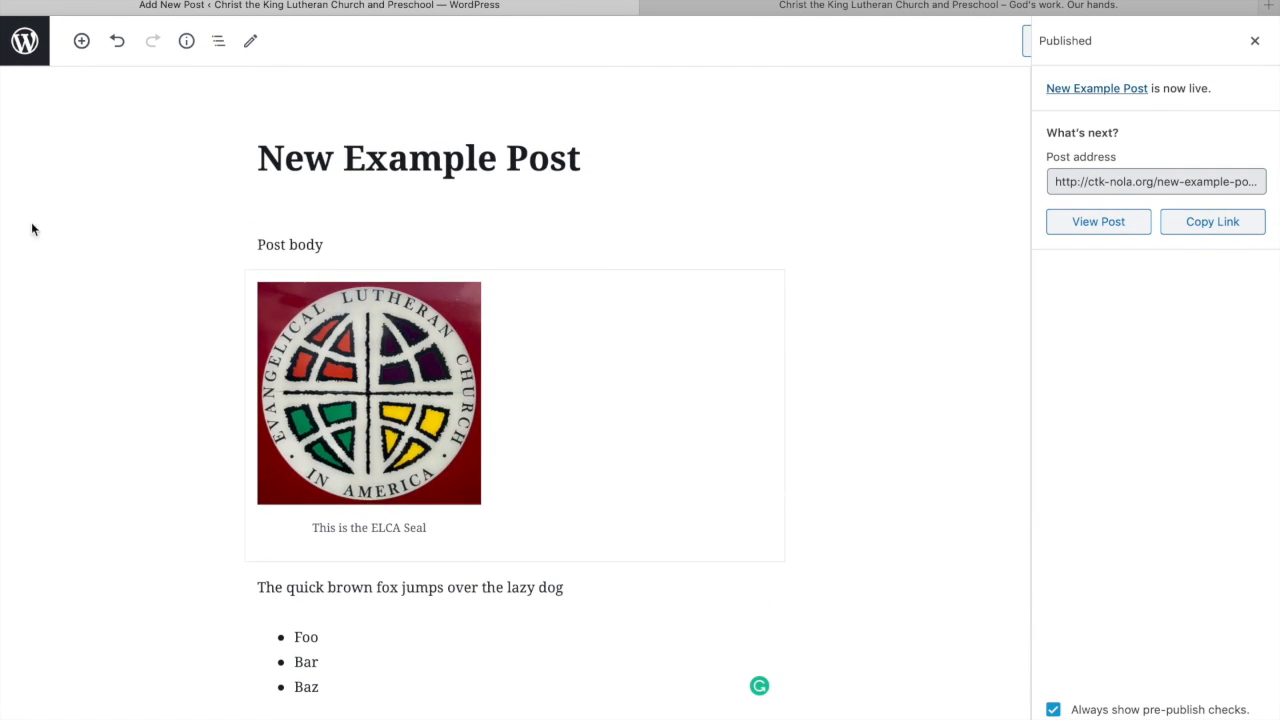
pyautogui.click(27, 42)
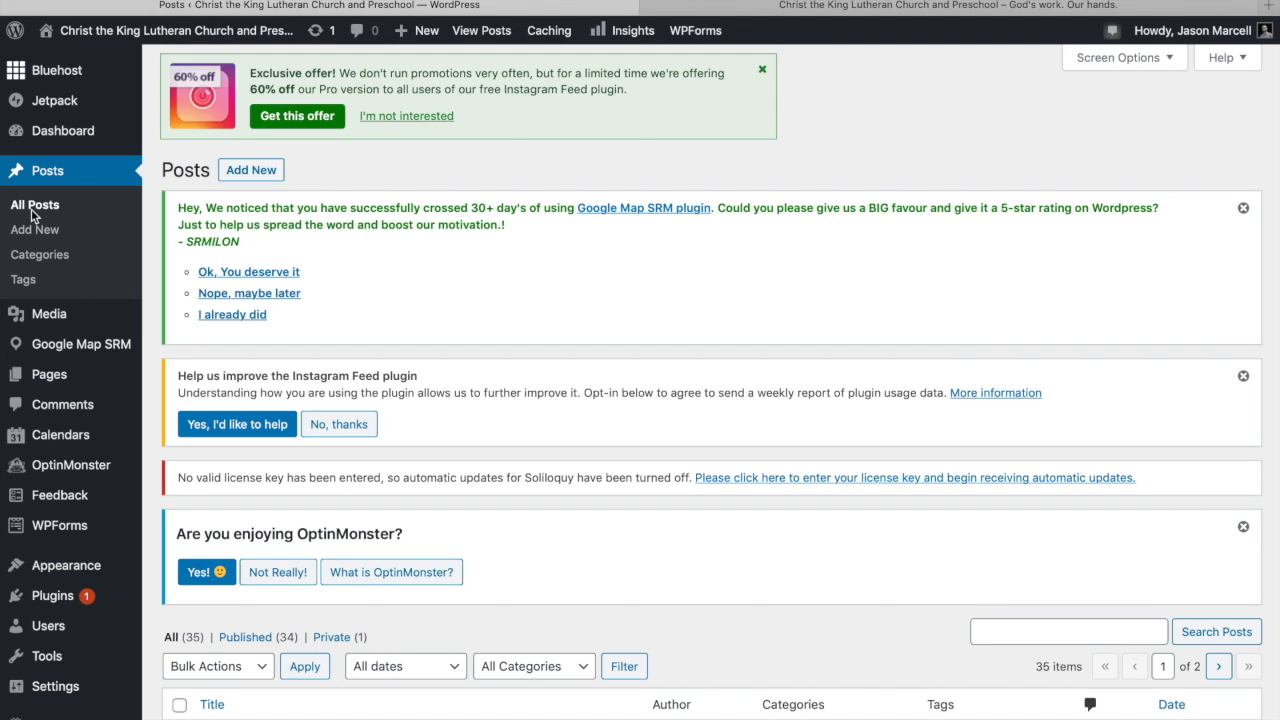
# Step: Reopen New Example Post for editing from the posts list and look over its content
pyautogui.scroll(-5, 525, 349)
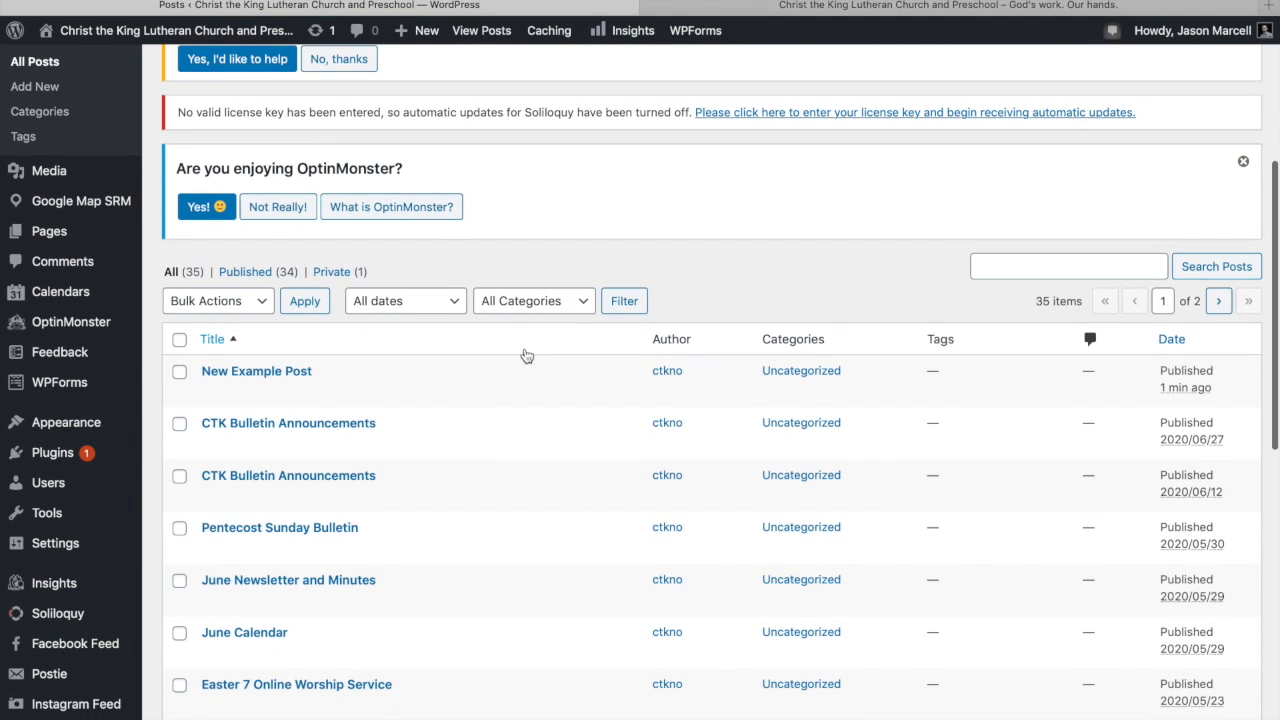
pyautogui.moveTo(279, 389)
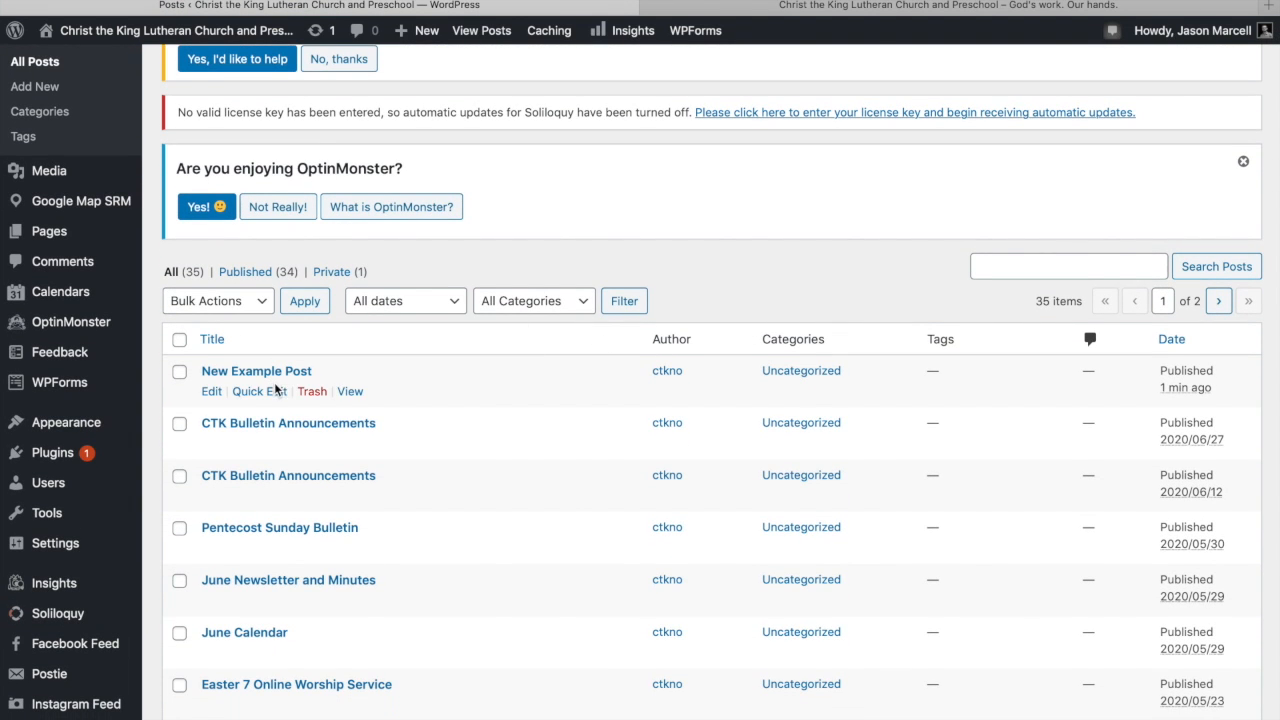
pyautogui.click(211, 393)
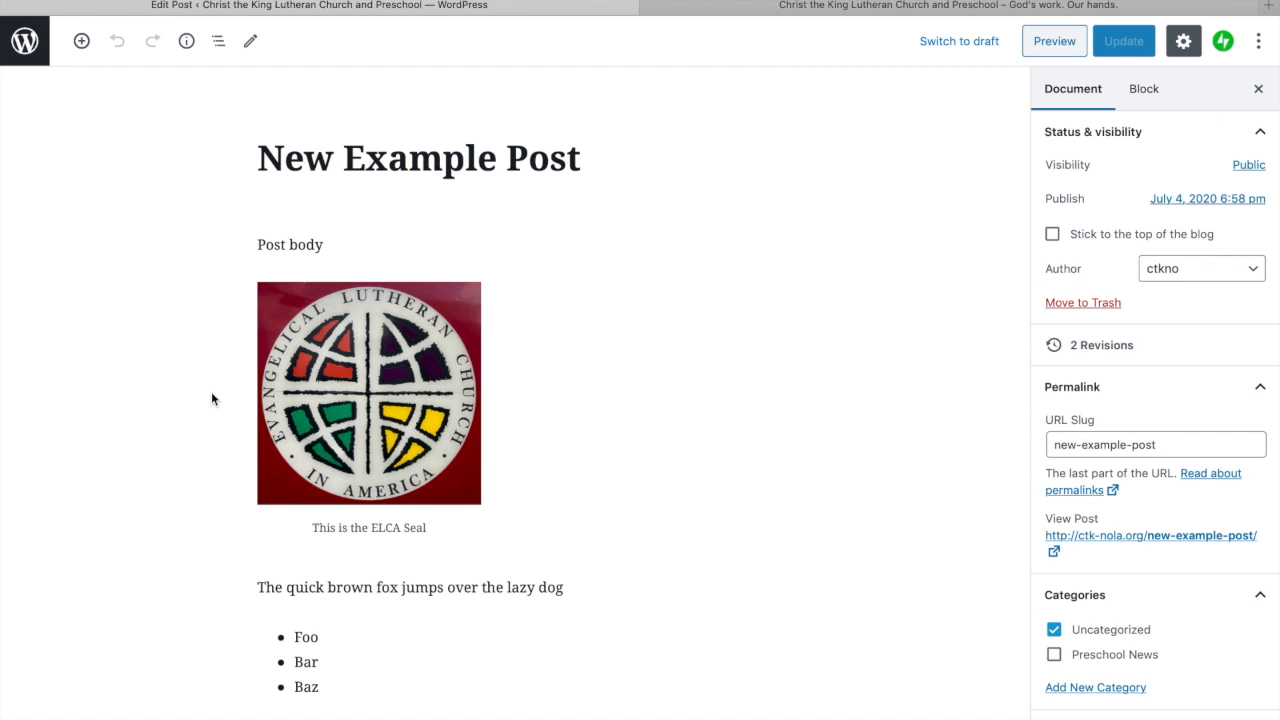
pyautogui.scroll(-5, 211, 393)
pyautogui.scroll(5, 211, 399)
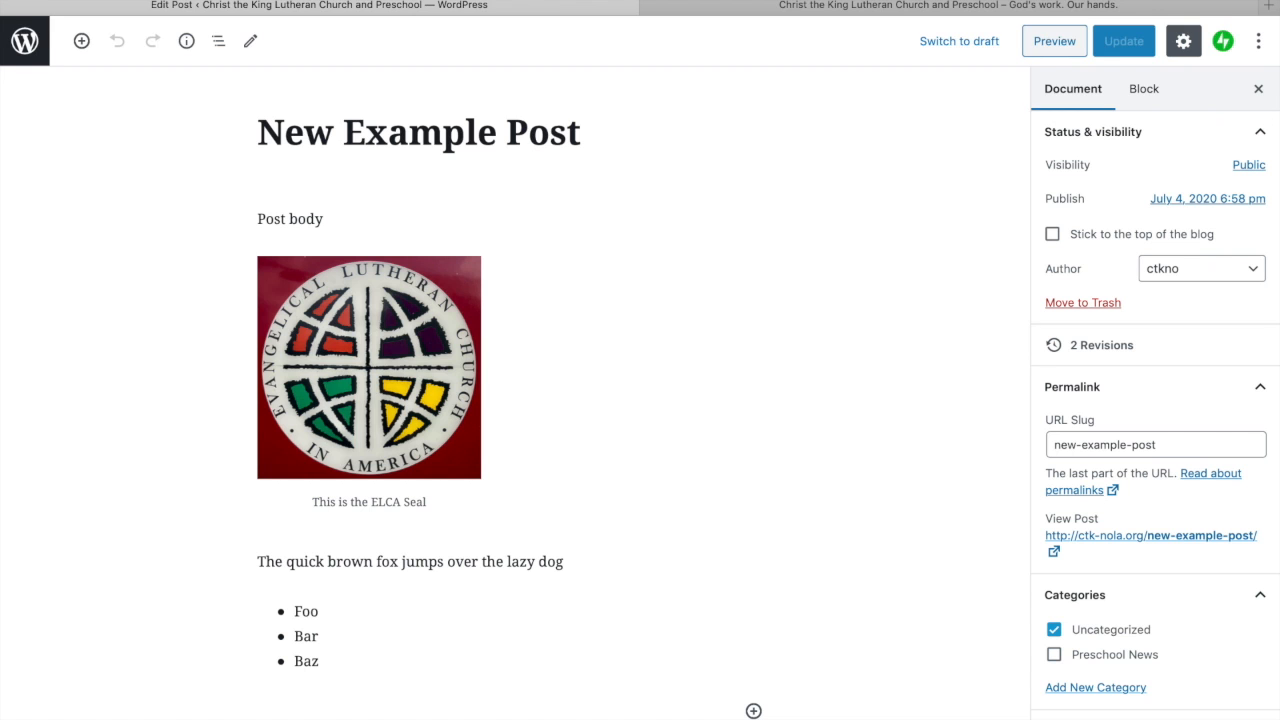